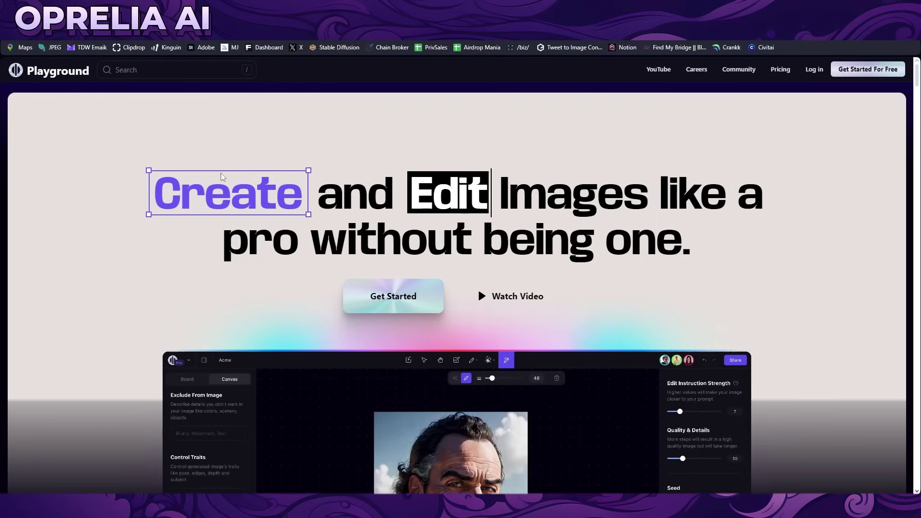
Scroll down through the community image feed
scroll(91, 180, down, 5)
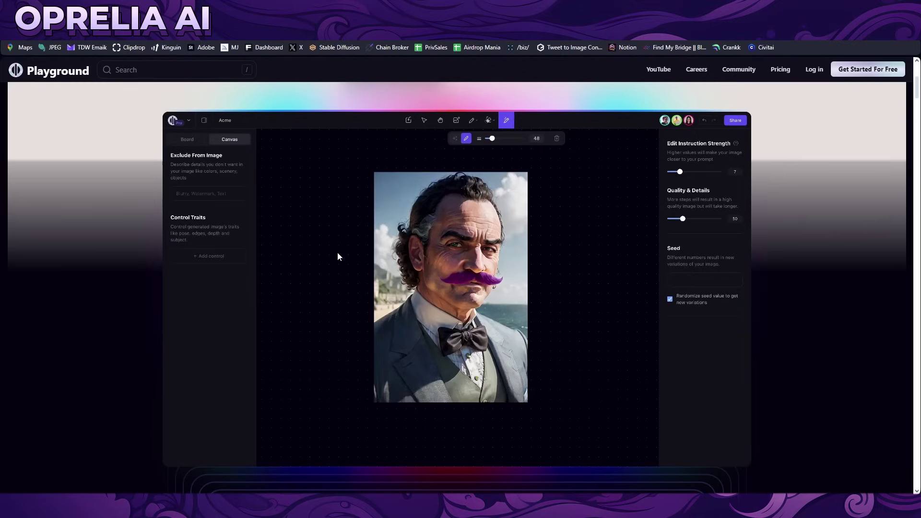
scroll(337, 251, down, 8)
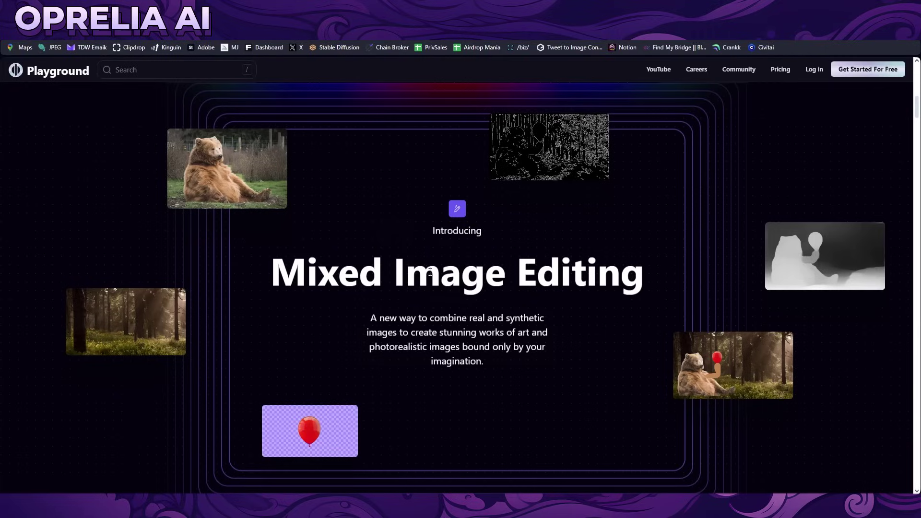
scroll(432, 276, down, 1)
scroll(398, 332, down, 5)
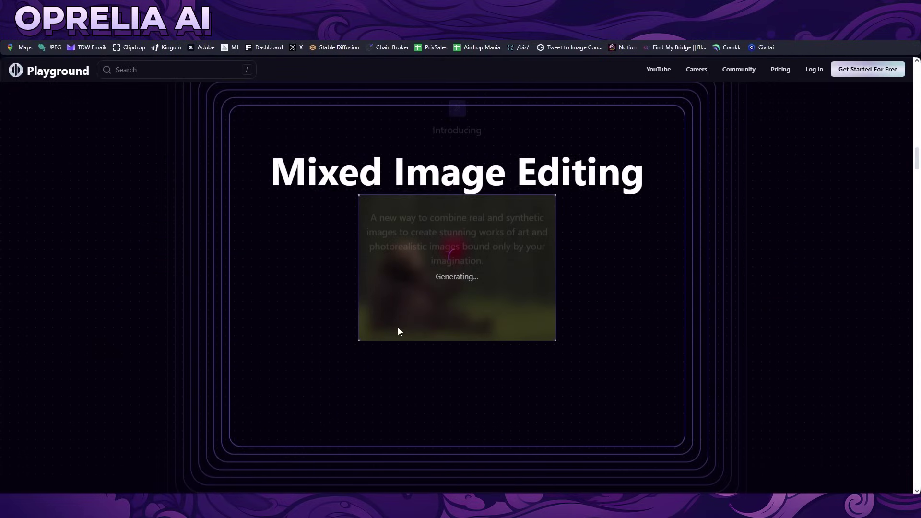
scroll(316, 300, down, 5)
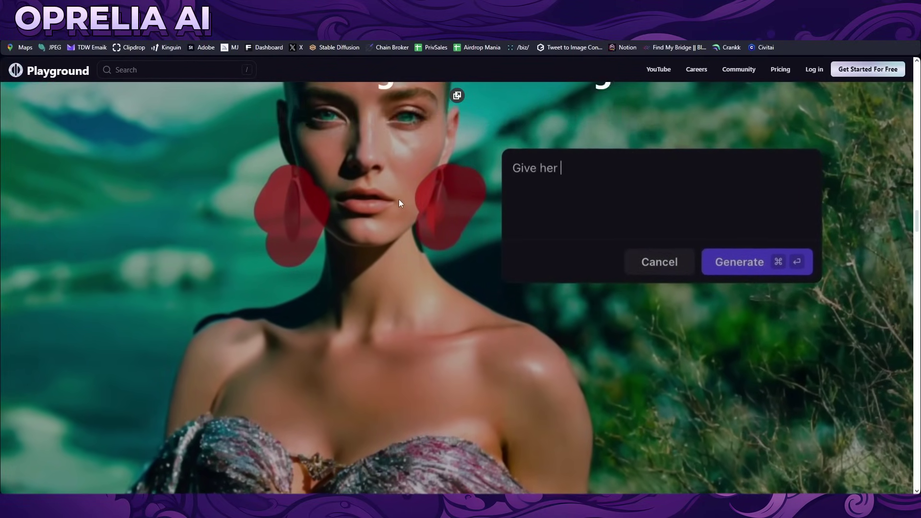
scroll(398, 205, down, 5)
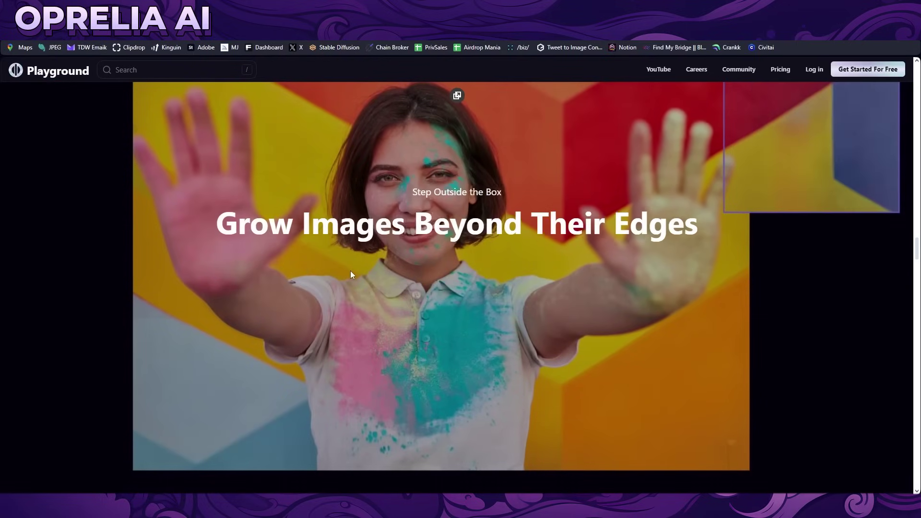
scroll(351, 270, down, 8)
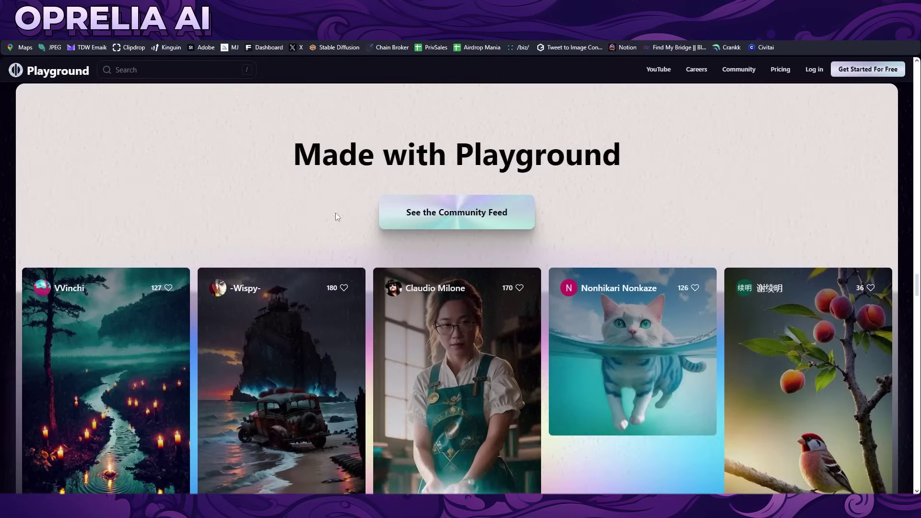
scroll(357, 301, down, 8)
scroll(338, 281, down, 10)
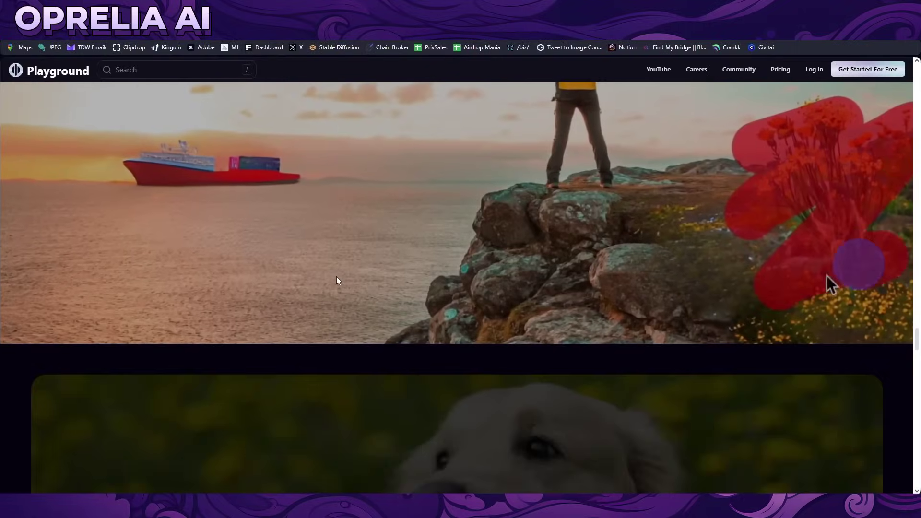
scroll(384, 324, down, 10)
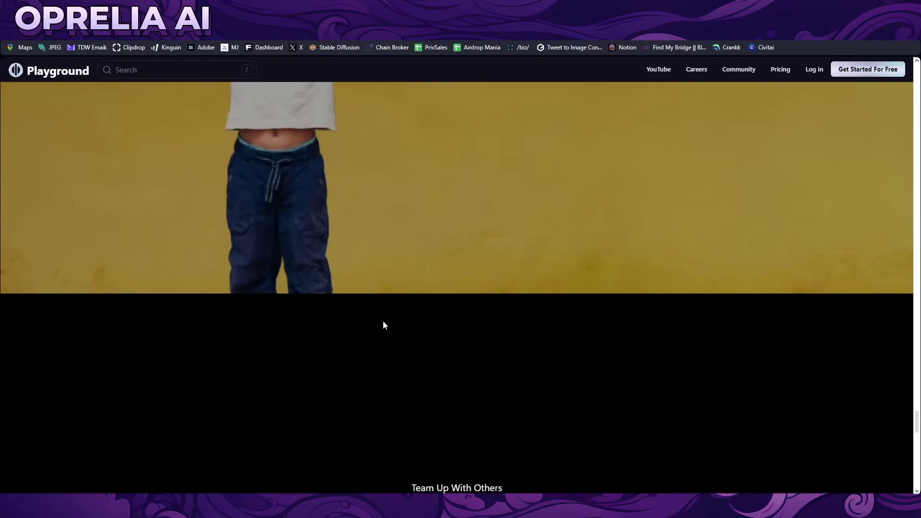
scroll(386, 343, down, 5)
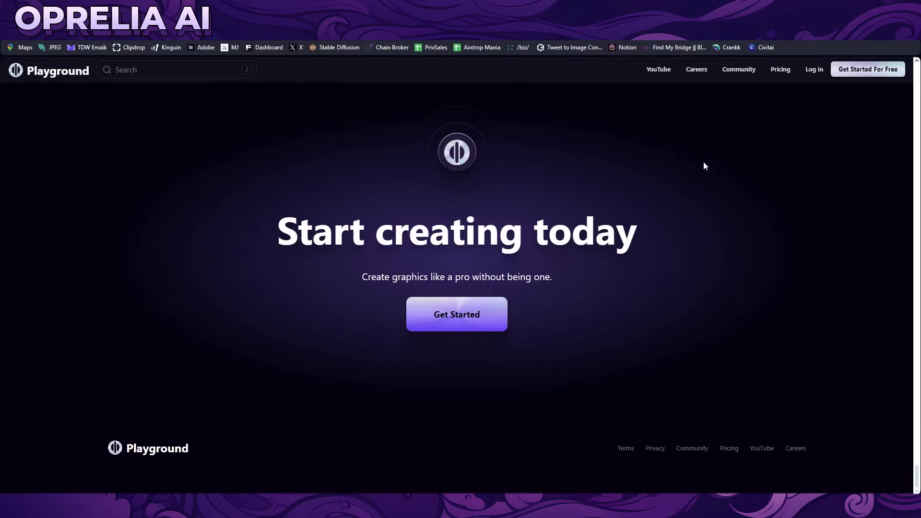
Open the Pricing page and review the Free plan's features and limitations
click(780, 69)
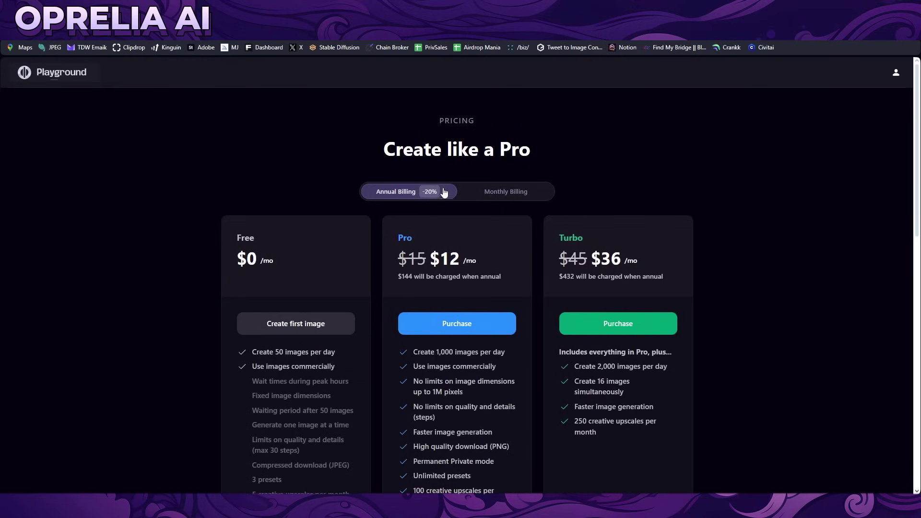
scroll(285, 301, down, 1)
drag(248, 303, 312, 304)
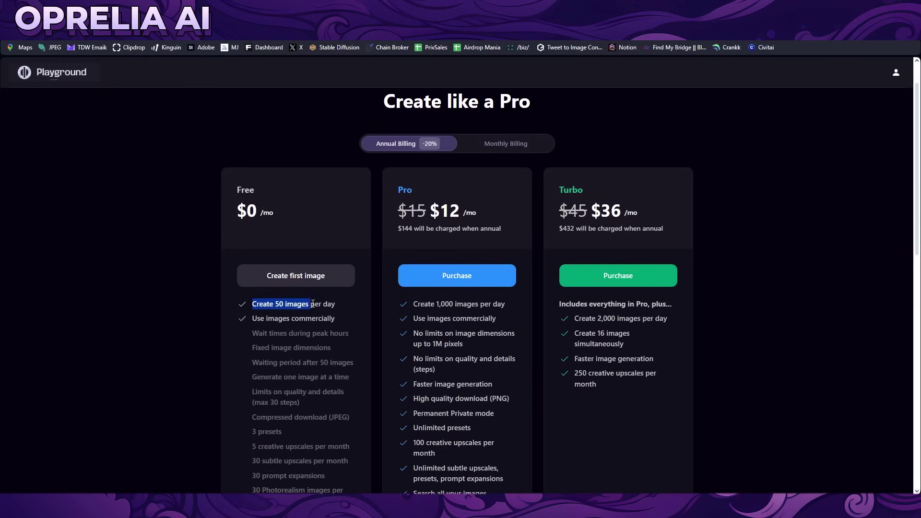
click(313, 300)
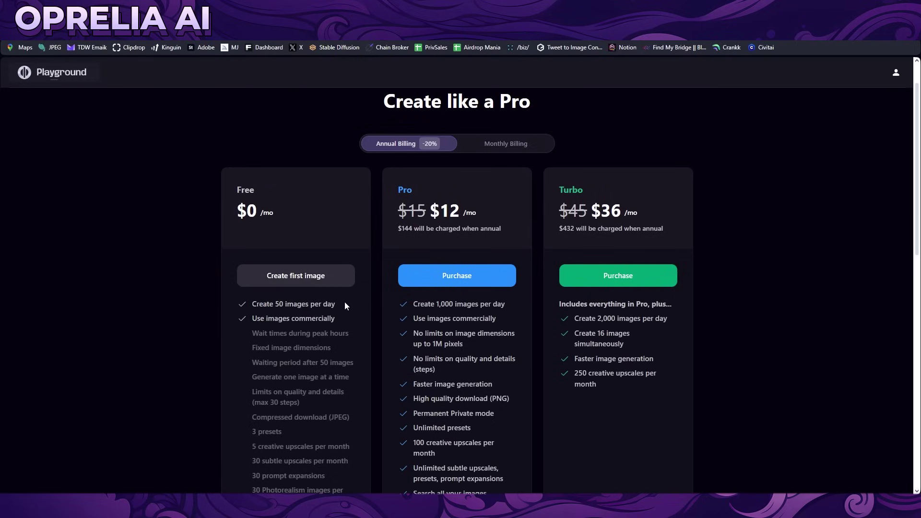
drag(337, 321, 246, 328)
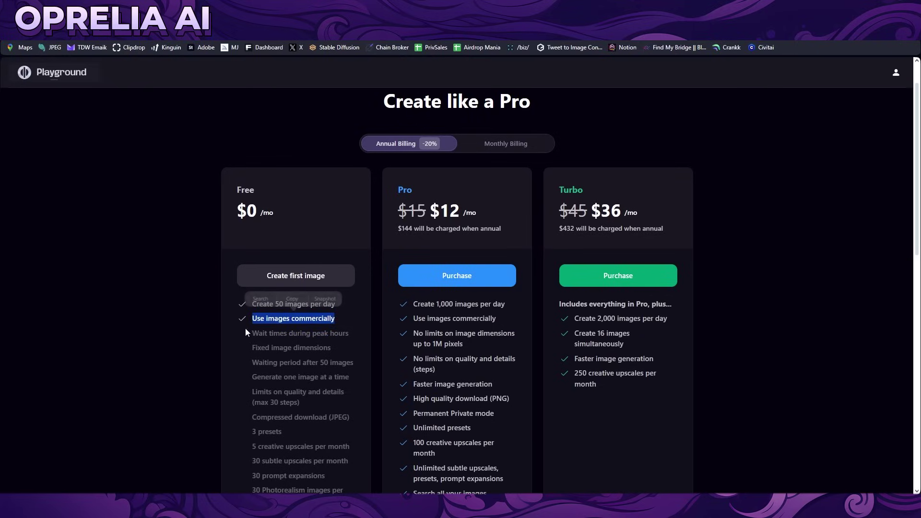
click(229, 341)
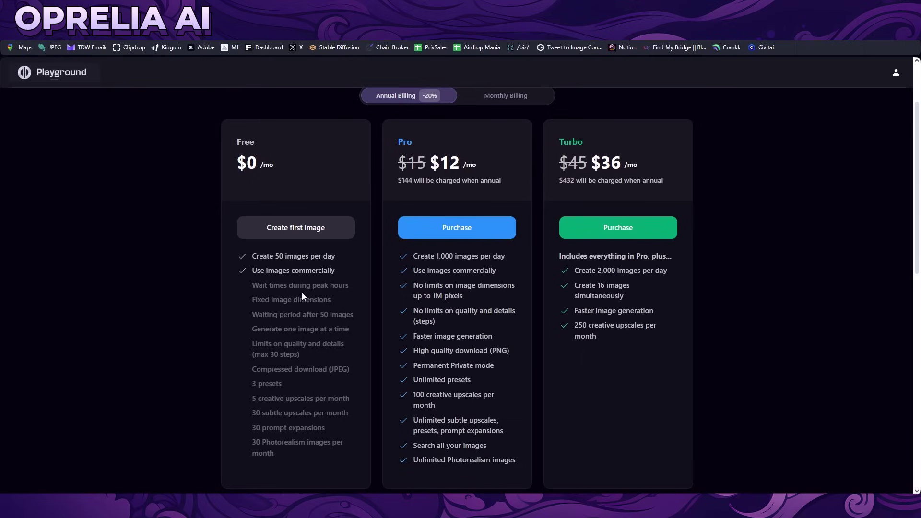
drag(251, 285, 349, 287)
click(350, 287)
drag(262, 329, 307, 314)
click(314, 440)
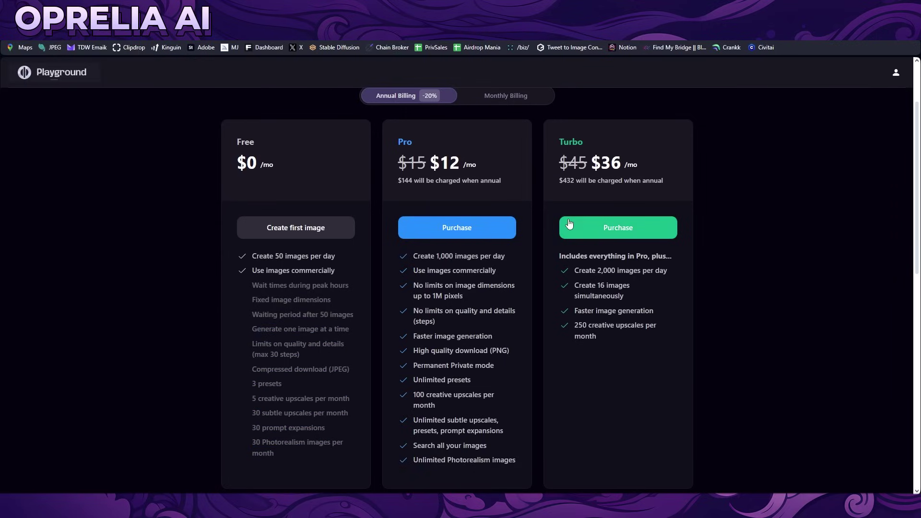
Compare Pro prices under monthly and annual billing, ending on annual, and review Pro features
drag(408, 163, 453, 167)
click(453, 168)
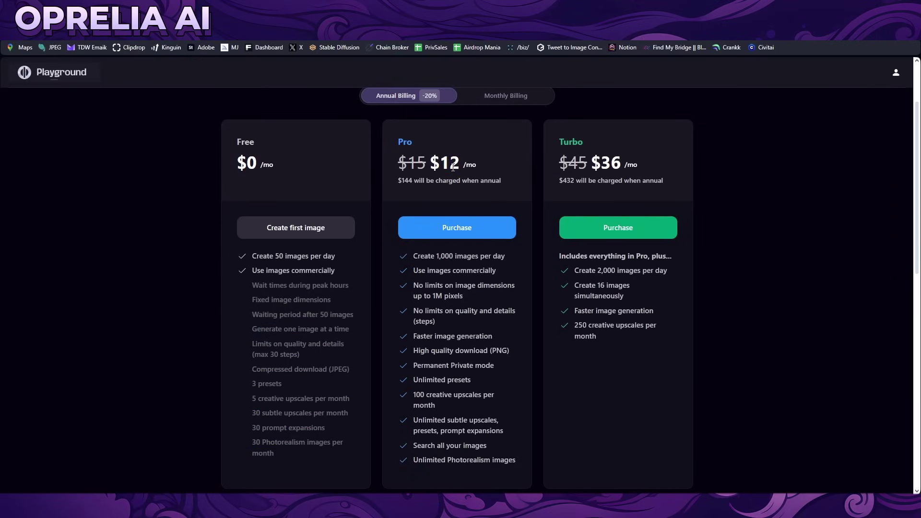
click(510, 95)
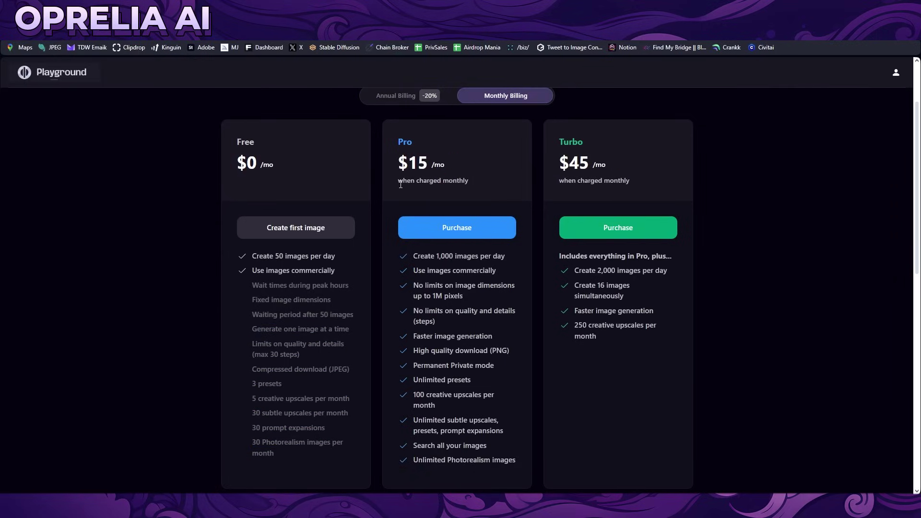
click(408, 96)
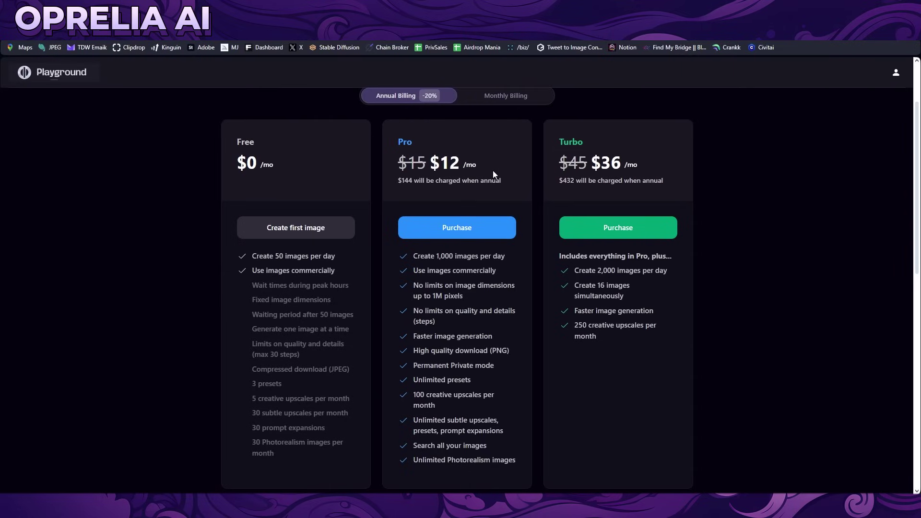
drag(407, 262, 505, 255)
click(505, 255)
drag(420, 256, 515, 256)
click(515, 256)
drag(515, 256, 520, 461)
click(520, 462)
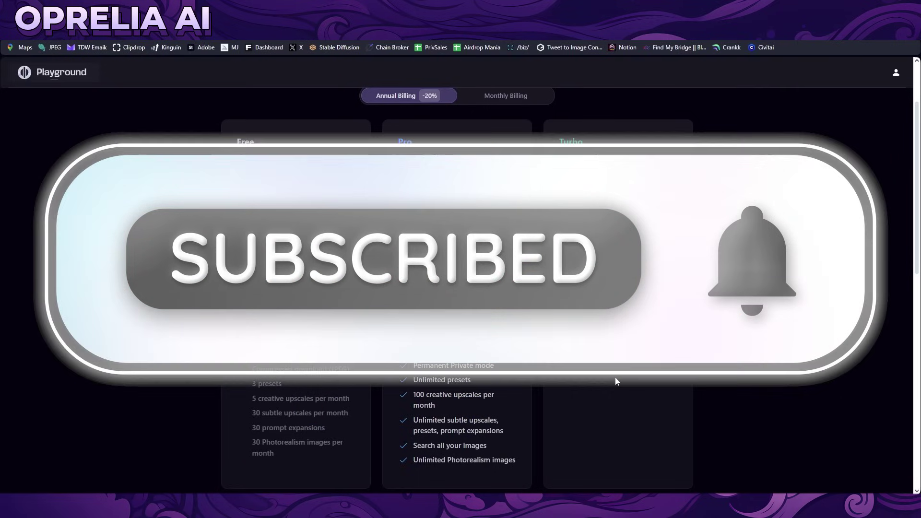
scroll(614, 378, down, 8)
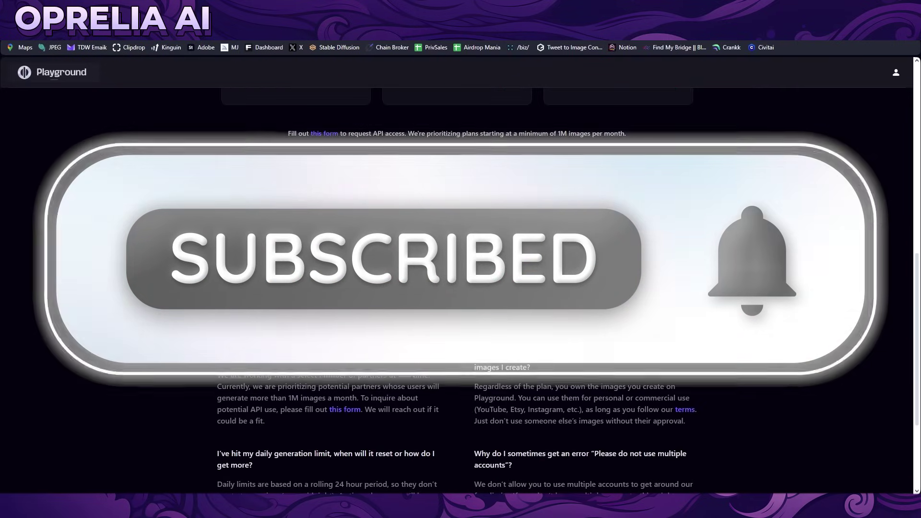
scroll(457, 287, up, 10)
Go back to the community feed and scroll through the images
key(alt+Left)
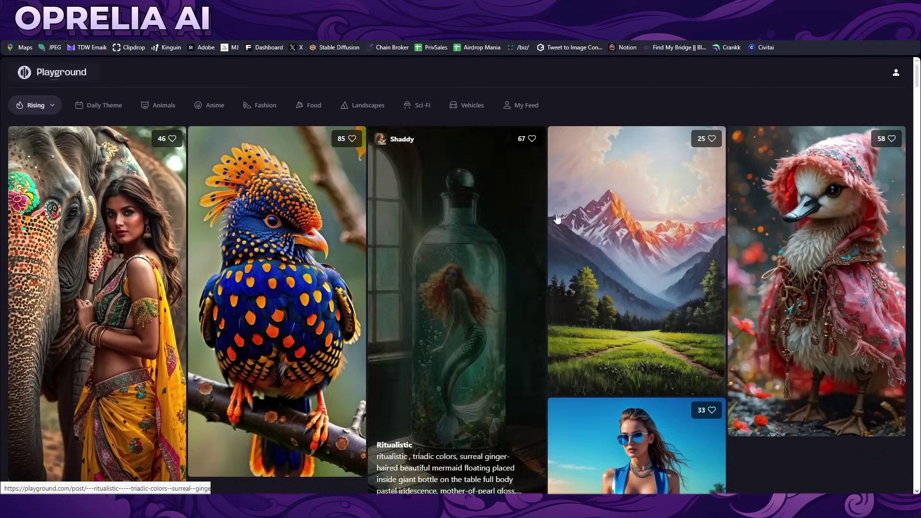
scroll(527, 198, down, 7)
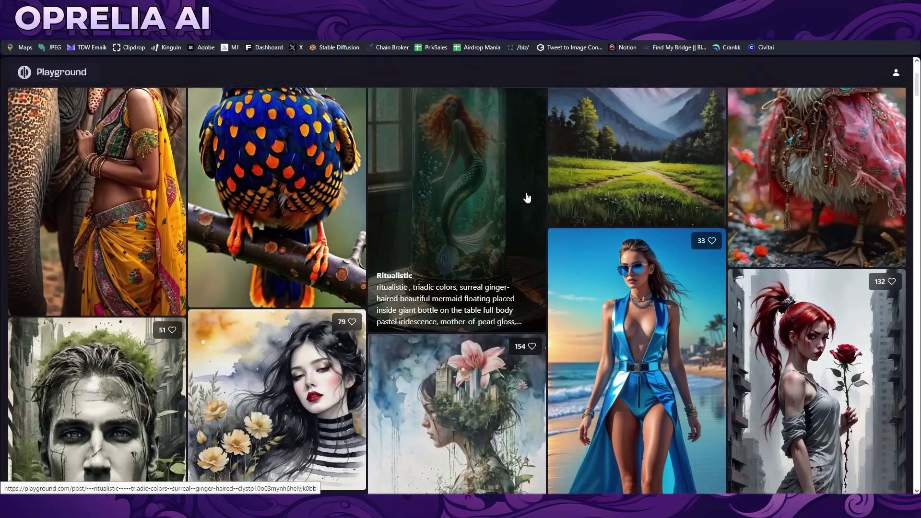
scroll(529, 194, down, 5)
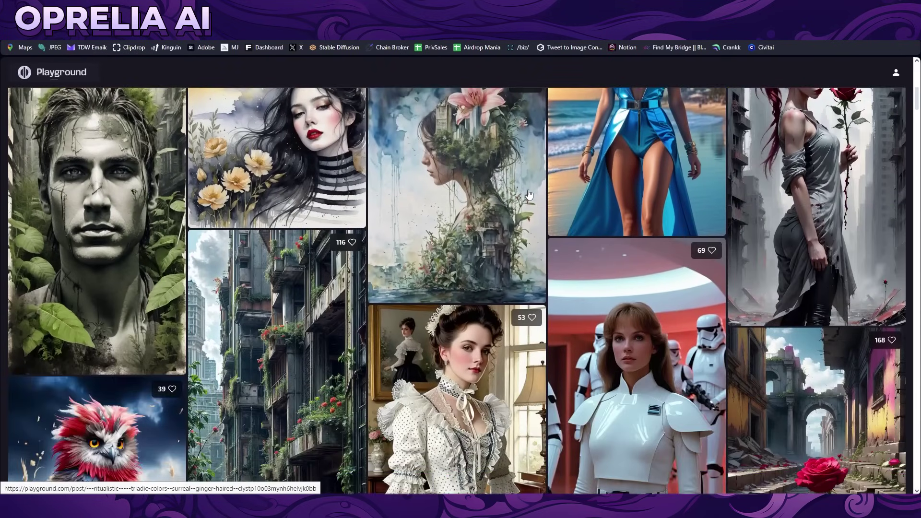
scroll(482, 187, down, 5)
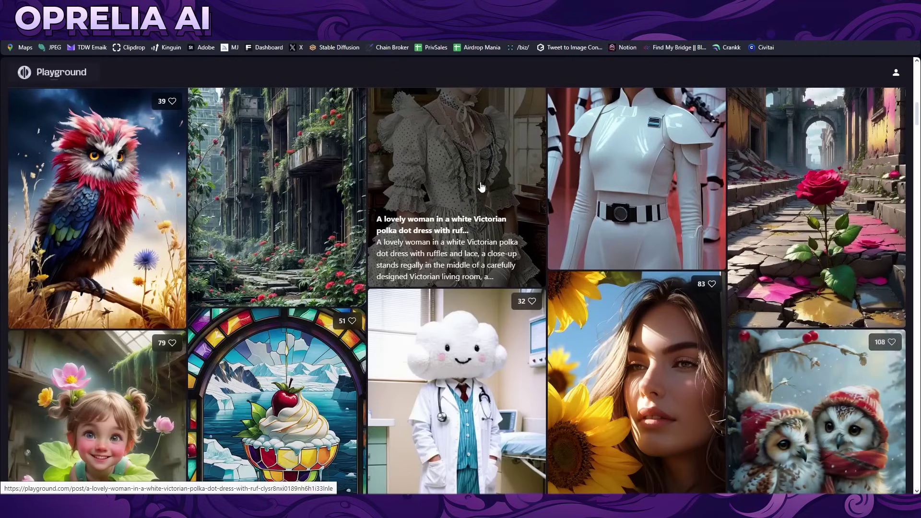
scroll(482, 186, down, 7)
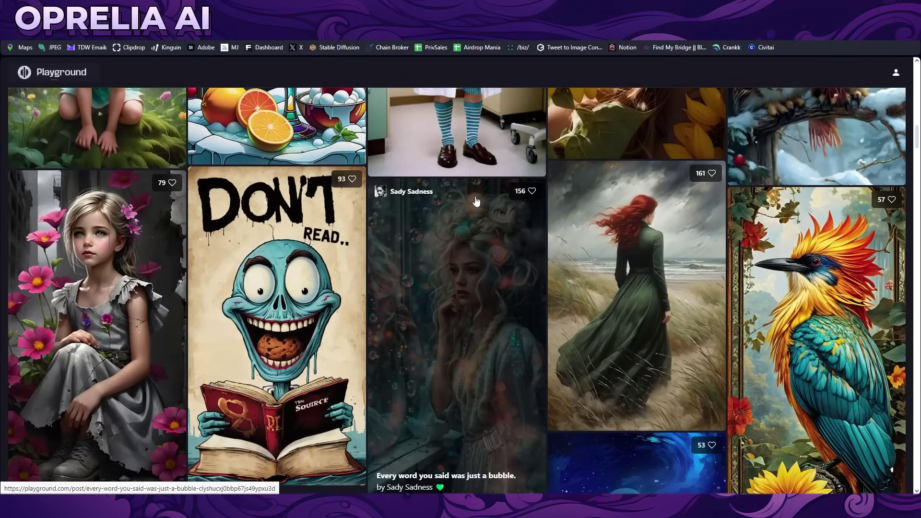
scroll(476, 202, down, 2)
scroll(277, 179, up, 2)
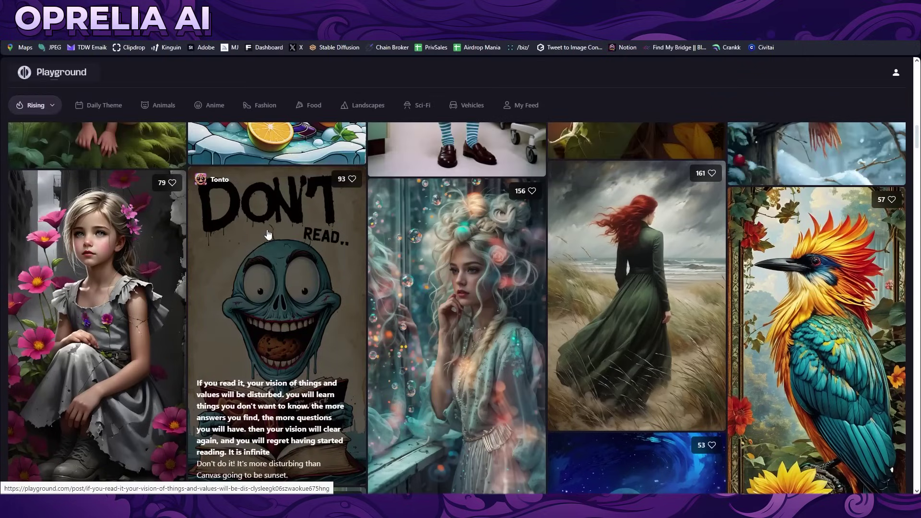
scroll(381, 200, down, 5)
scroll(378, 245, down, 7)
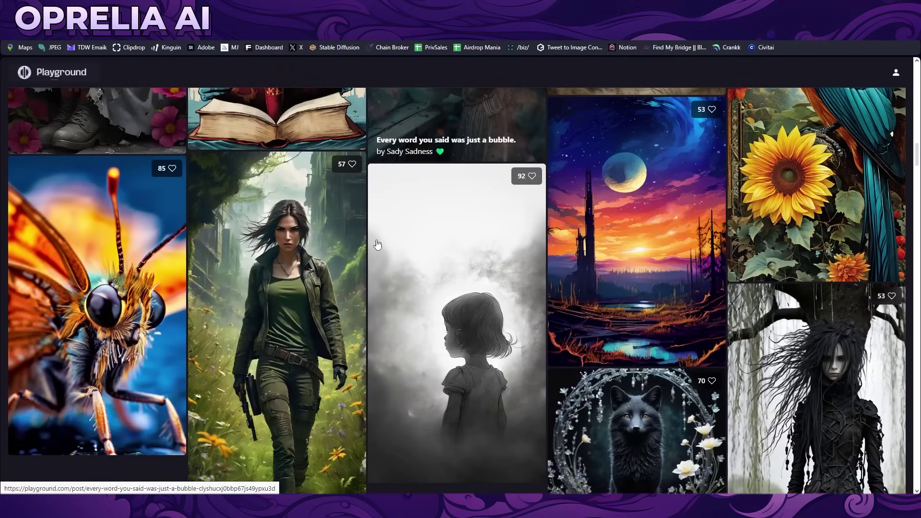
scroll(339, 215, down, 4)
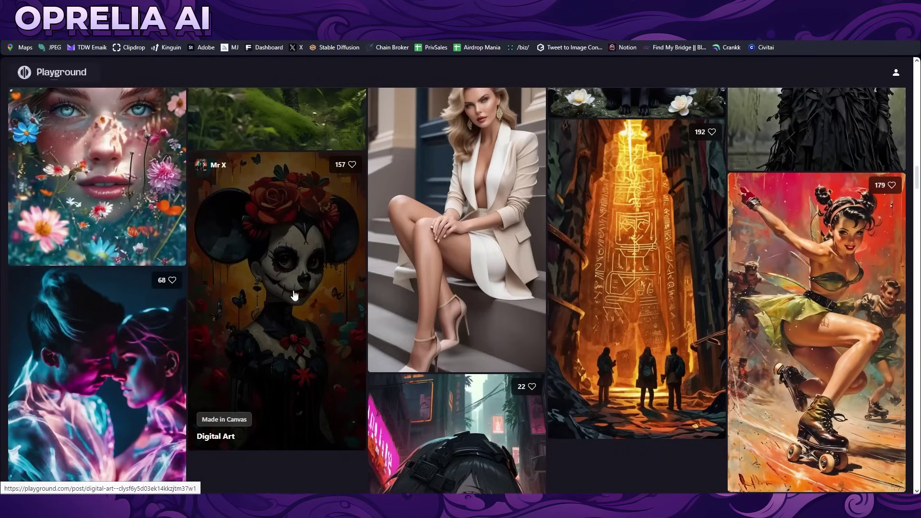
scroll(552, 207, down, 2)
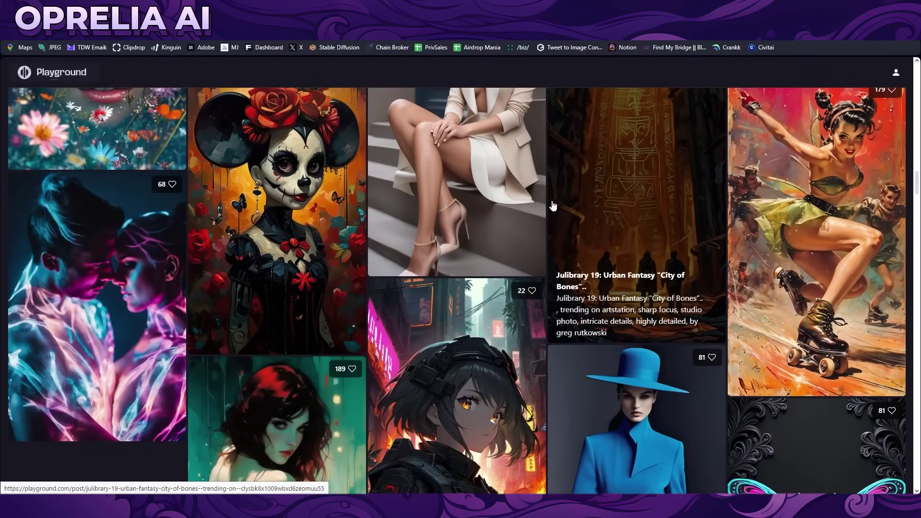
scroll(546, 209, down, 6)
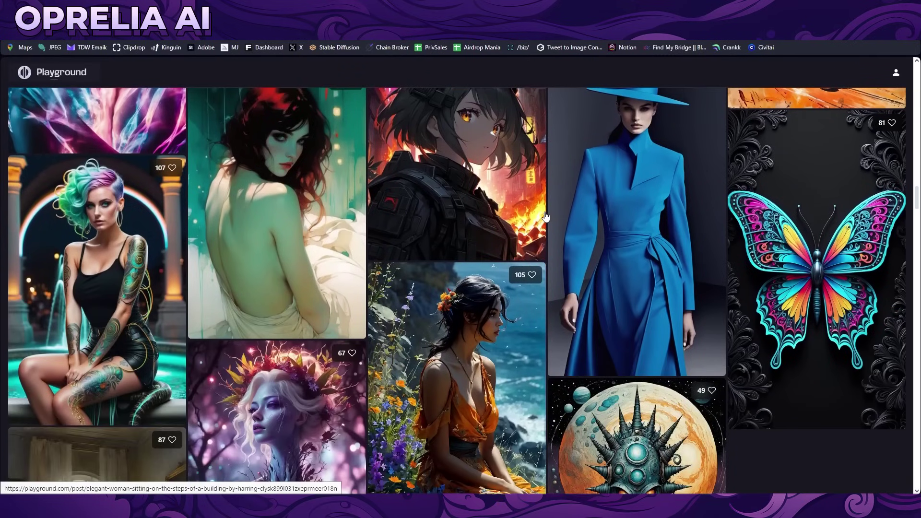
scroll(546, 217, down, 5)
scroll(546, 217, down, 11)
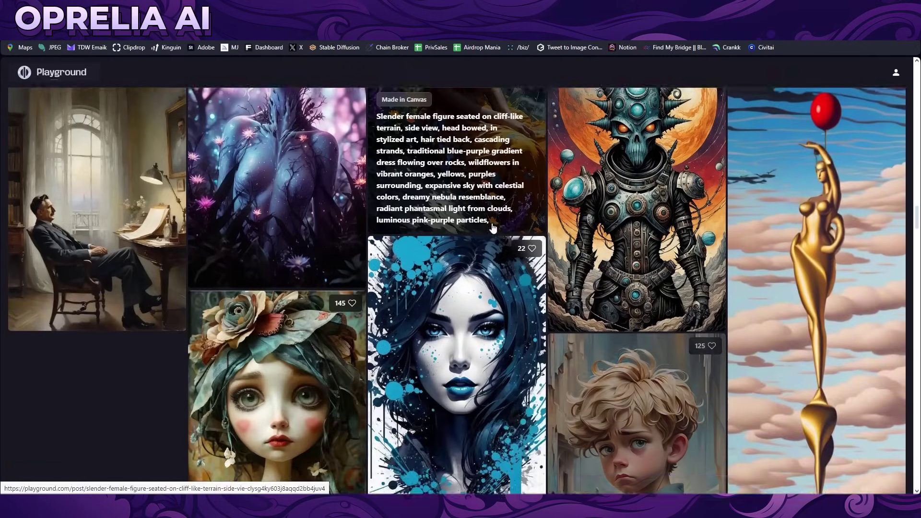
scroll(493, 223, down, 15)
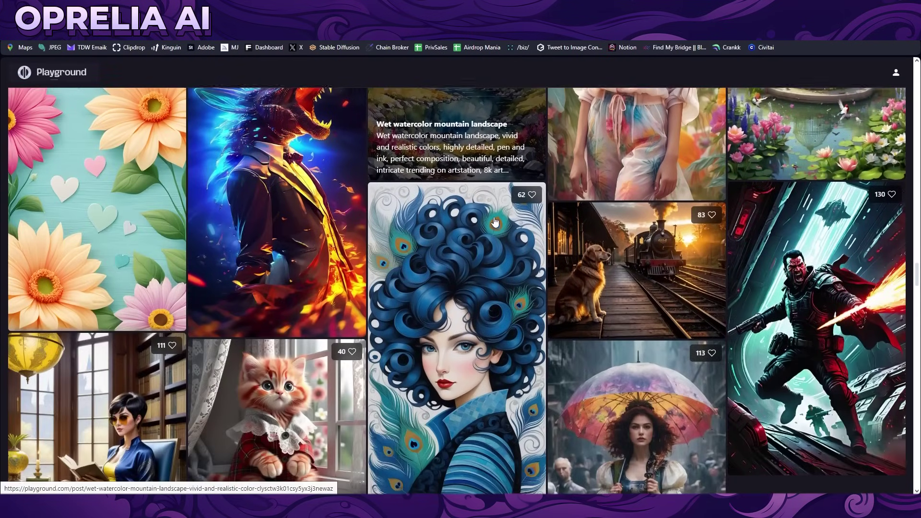
scroll(495, 223, up, 2)
scroll(495, 222, down, 6)
scroll(495, 222, down, 3)
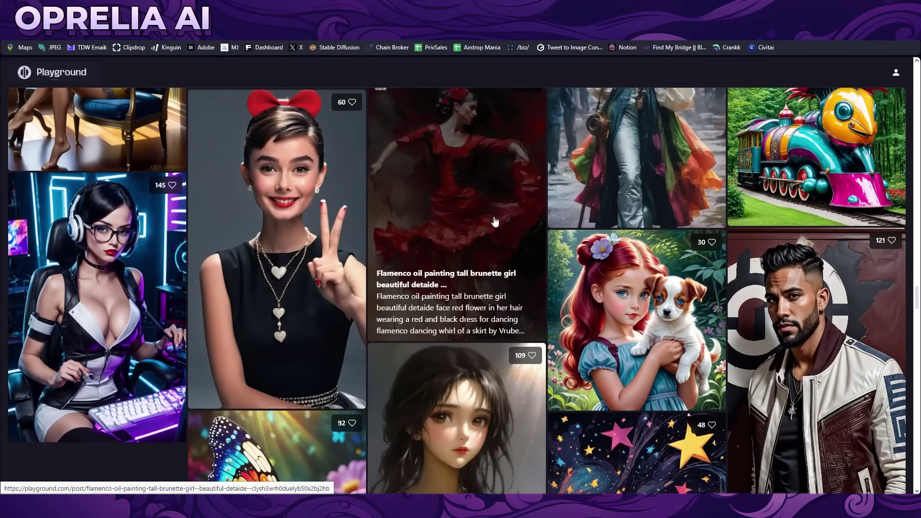
scroll(495, 222, down, 3)
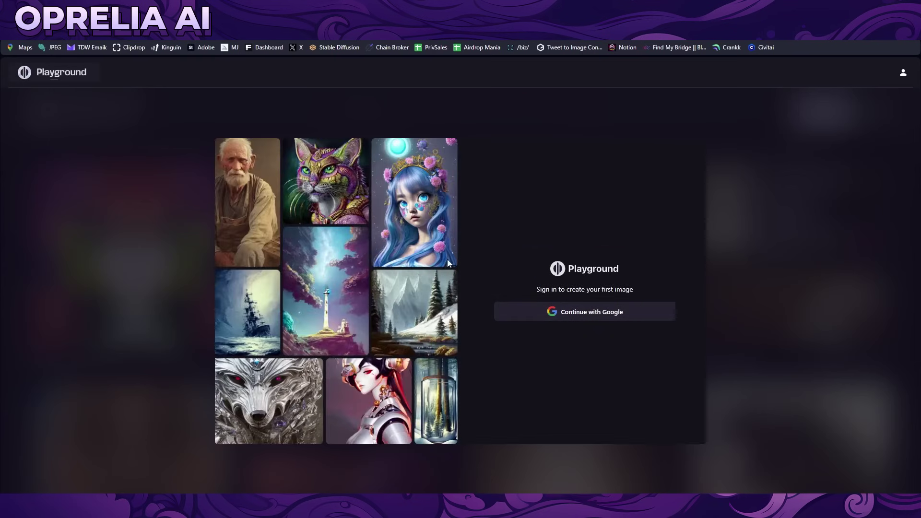
Sign in with the Google account and dismiss the Introducing Presets popup
click(545, 309)
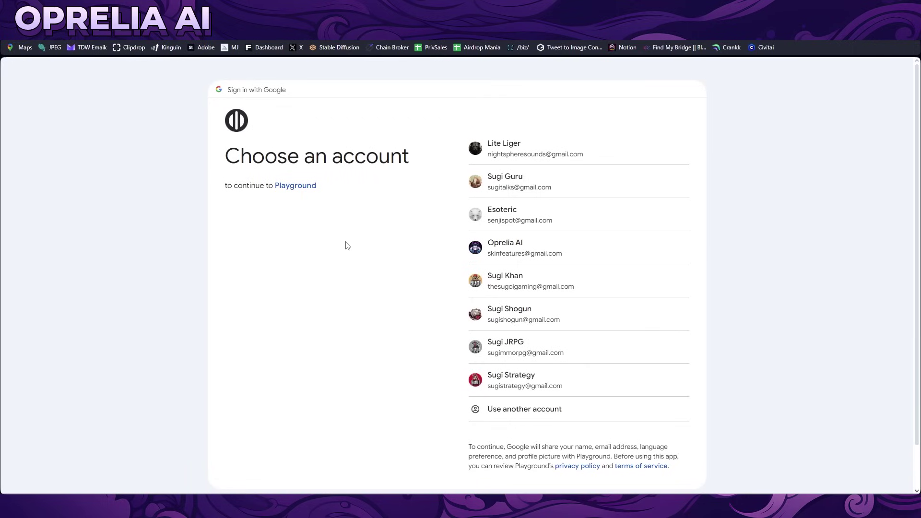
click(568, 259)
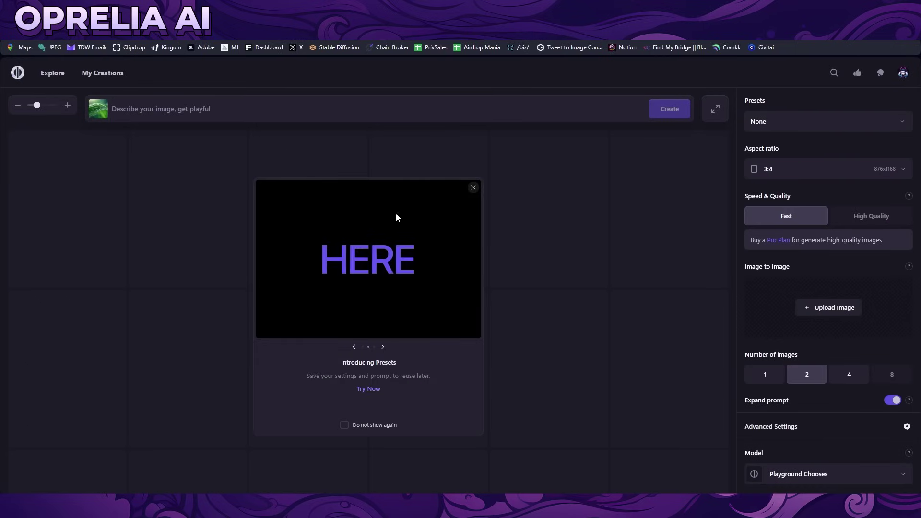
click(474, 188)
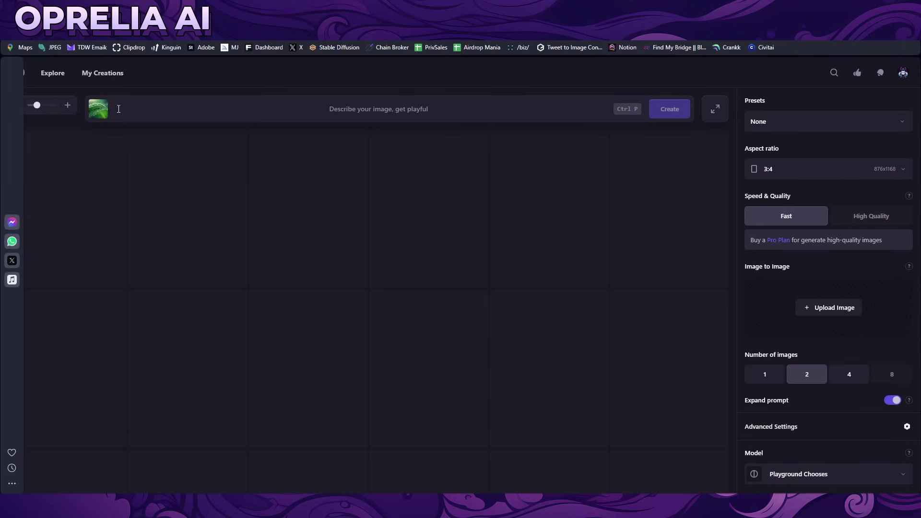
Open My Creations and view the penguin images' details, stepping through with the arrows
click(108, 74)
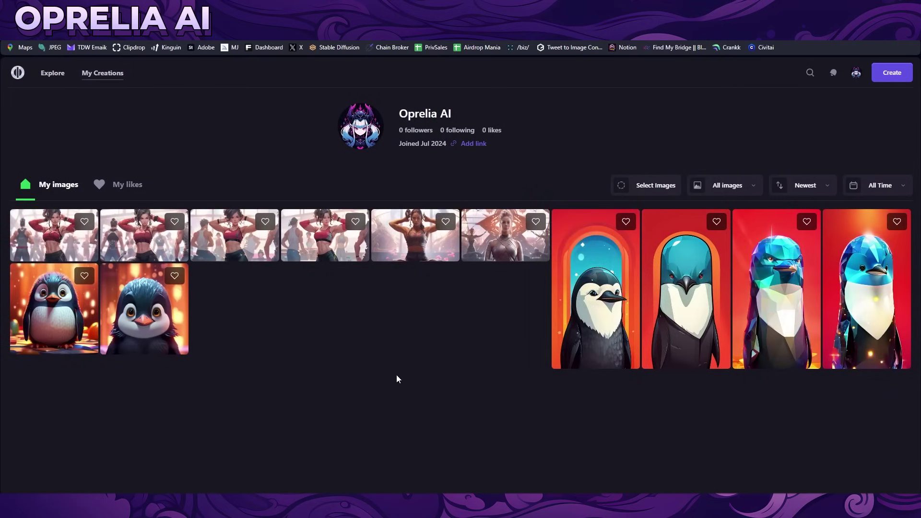
click(72, 332)
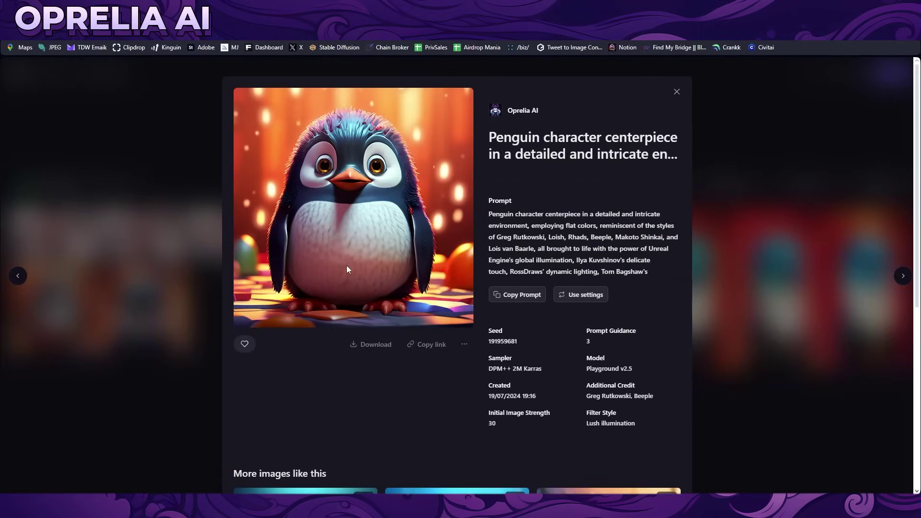
scroll(374, 272, down, 4)
scroll(382, 267, down, 3)
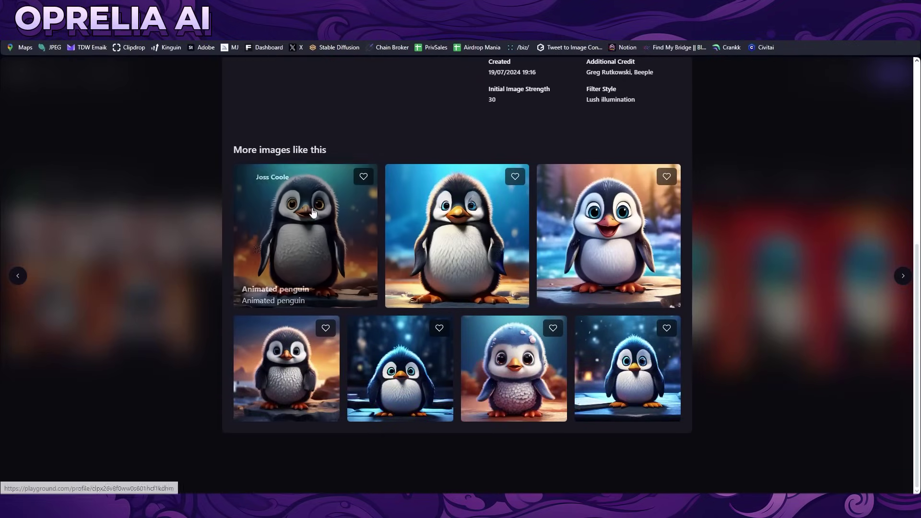
scroll(420, 238, up, 8)
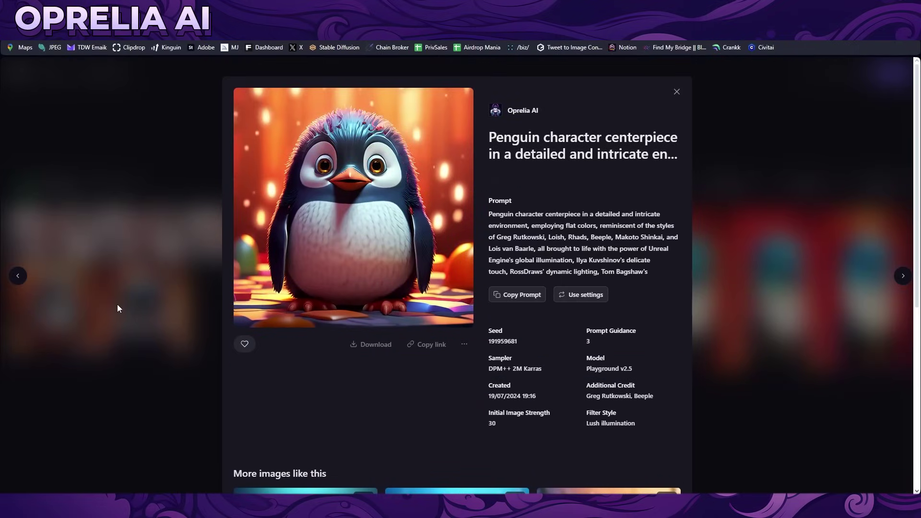
click(117, 304)
click(628, 352)
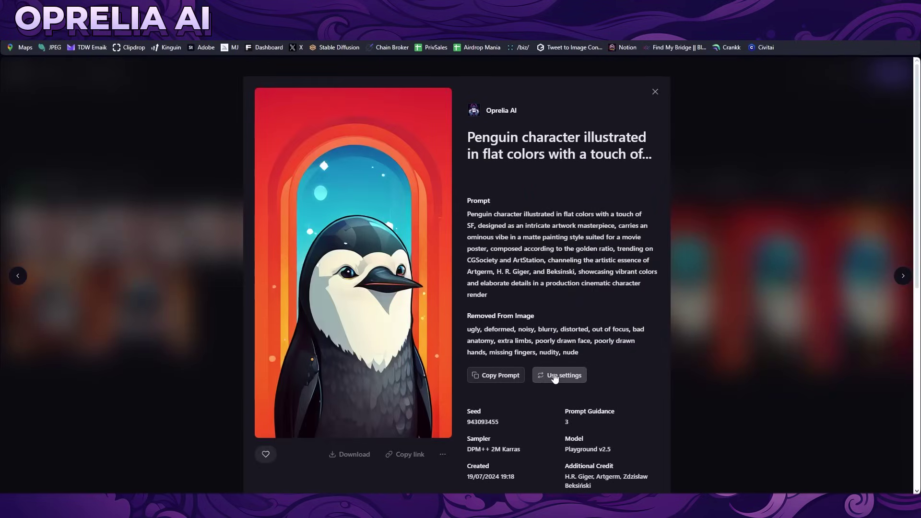
click(912, 279)
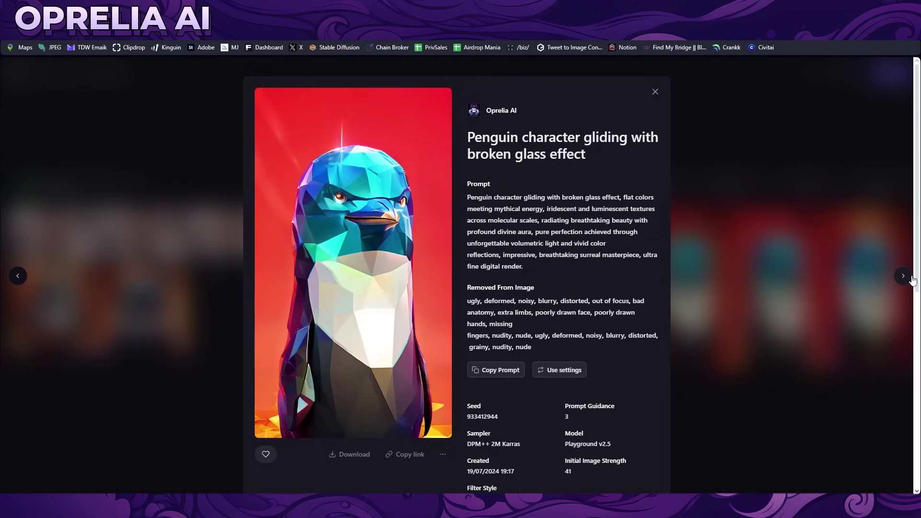
click(903, 276)
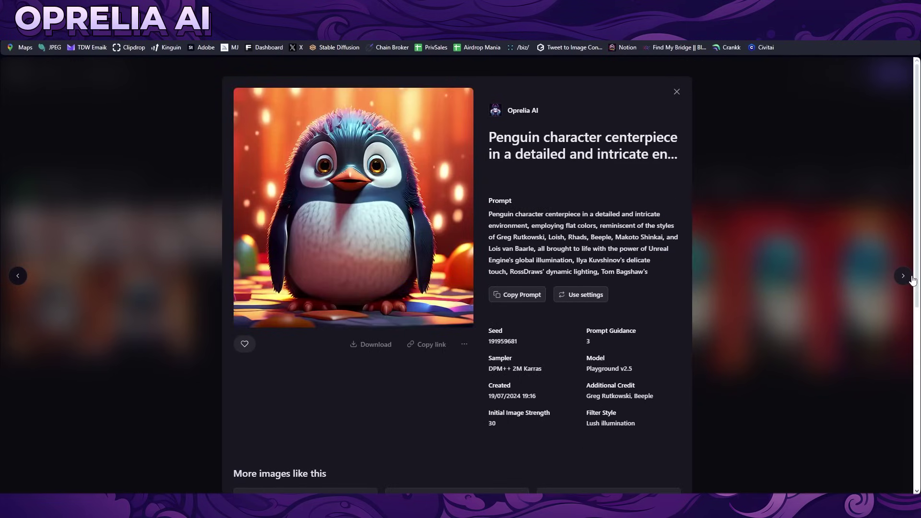
key(Escape)
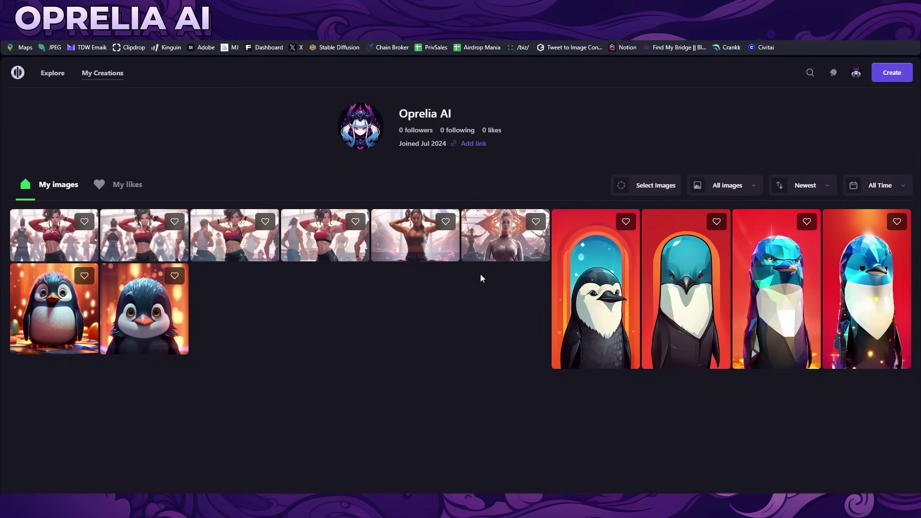
Review the yoga model gym images' details one by one, deleting one of them
click(486, 257)
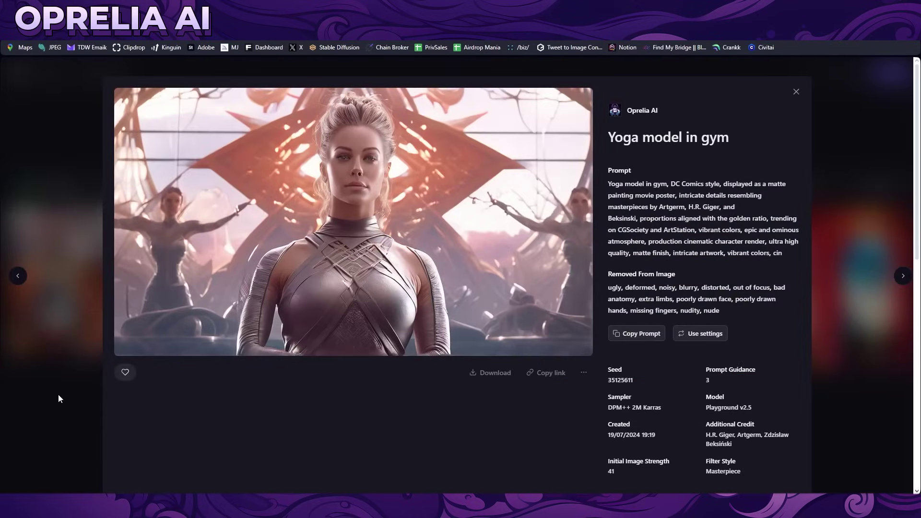
click(58, 398)
click(407, 245)
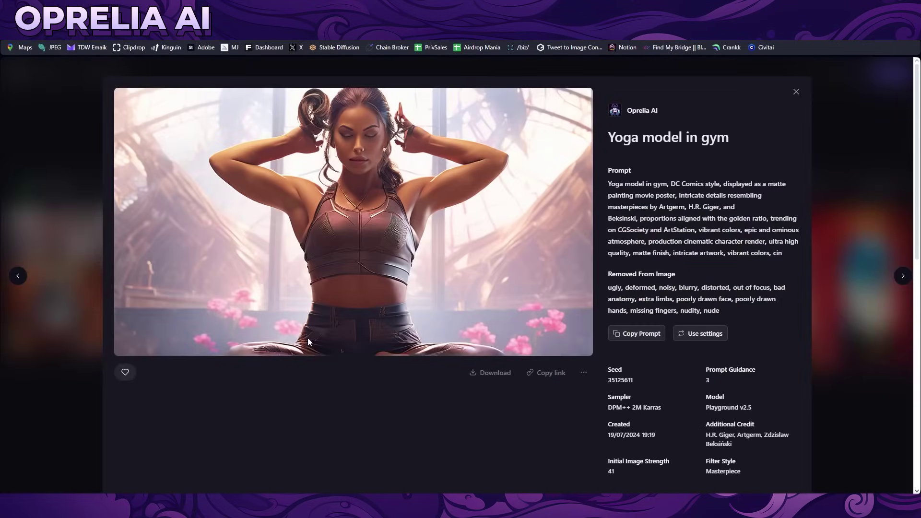
click(58, 389)
click(352, 253)
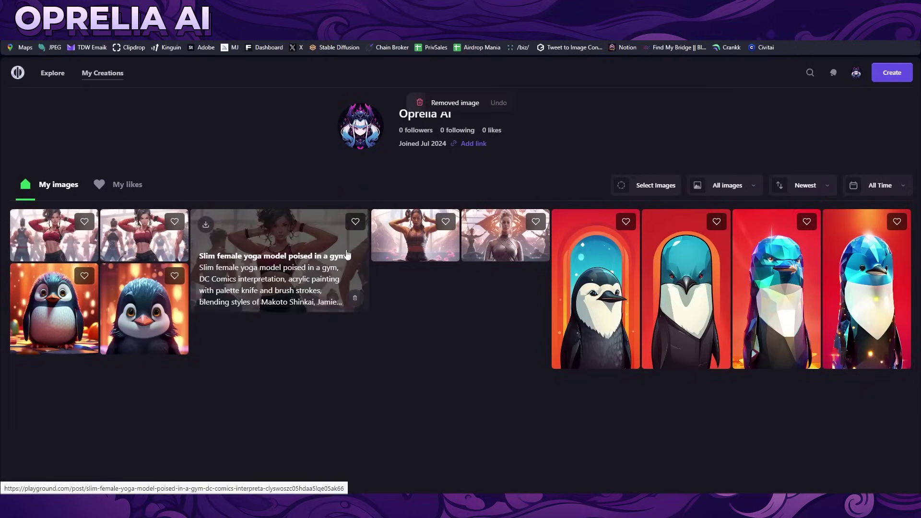
click(313, 269)
click(21, 275)
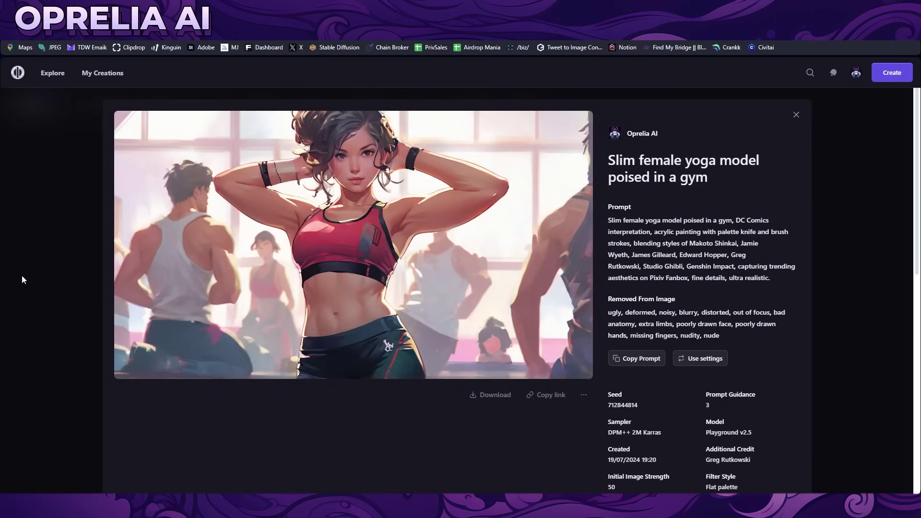
click(92, 333)
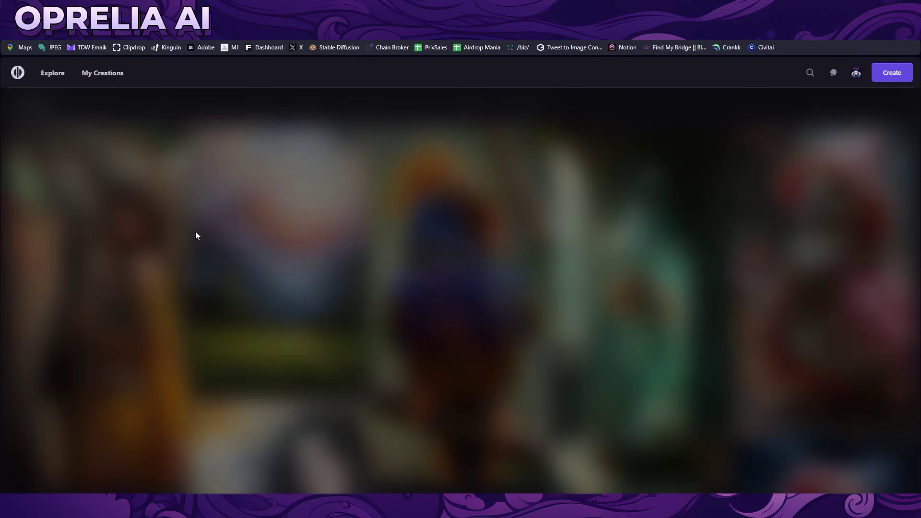
click(149, 235)
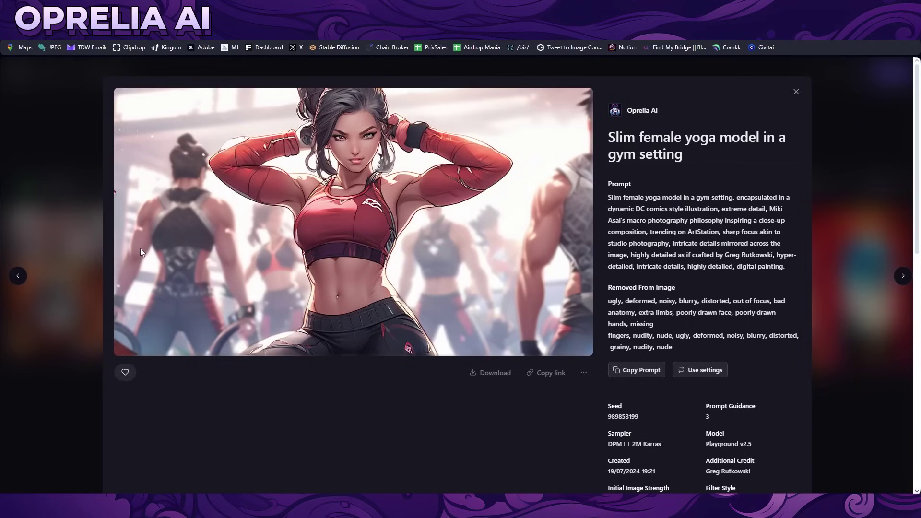
click(86, 330)
click(60, 240)
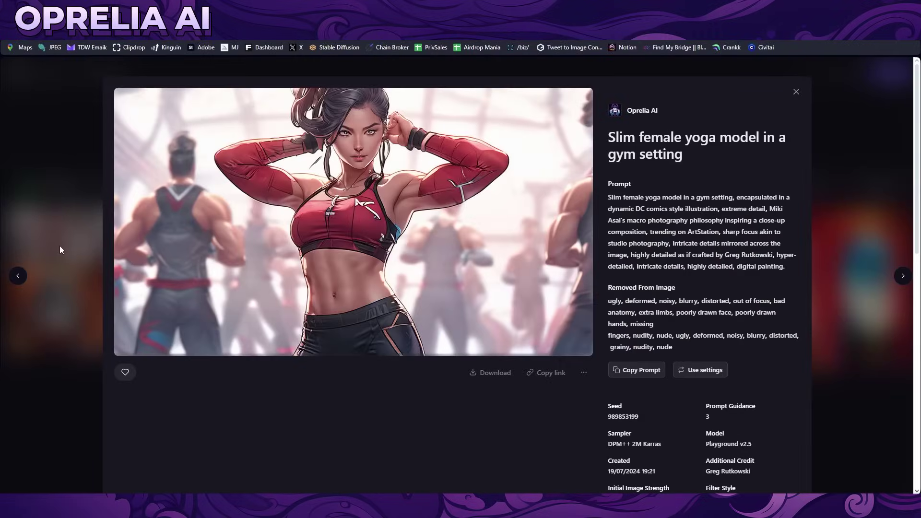
click(59, 245)
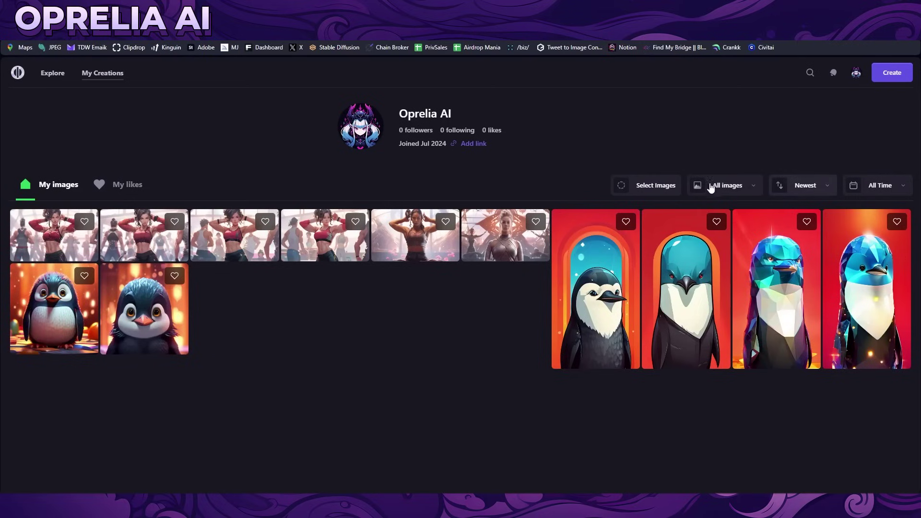
Go to the image creation page and set the aspect ratio to 9:16
click(67, 80)
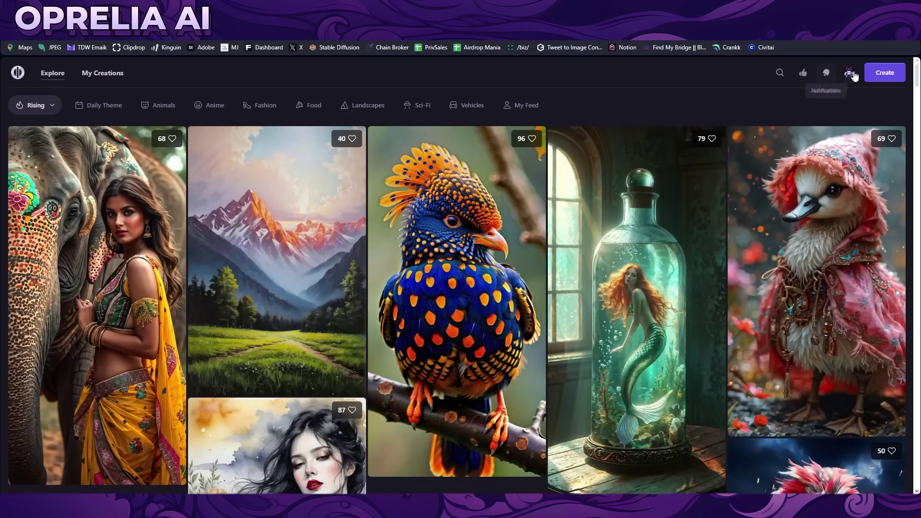
click(884, 72)
click(801, 168)
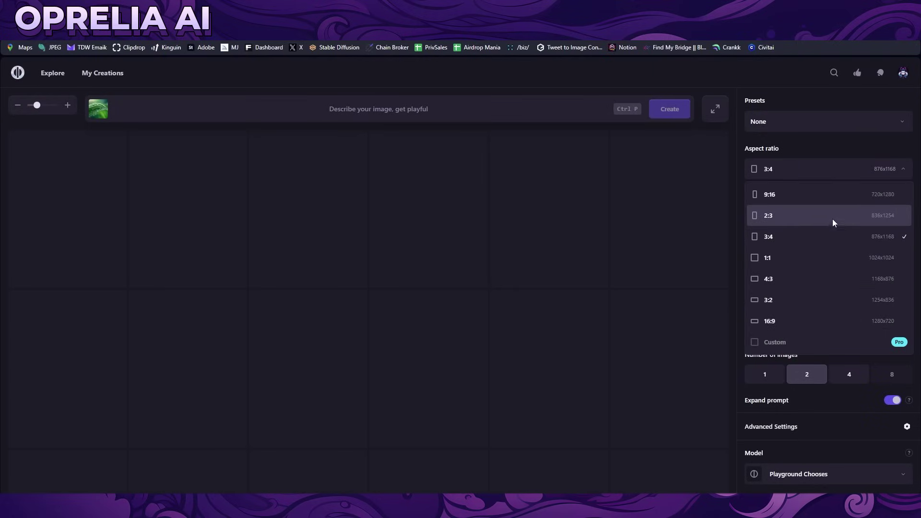
click(787, 197)
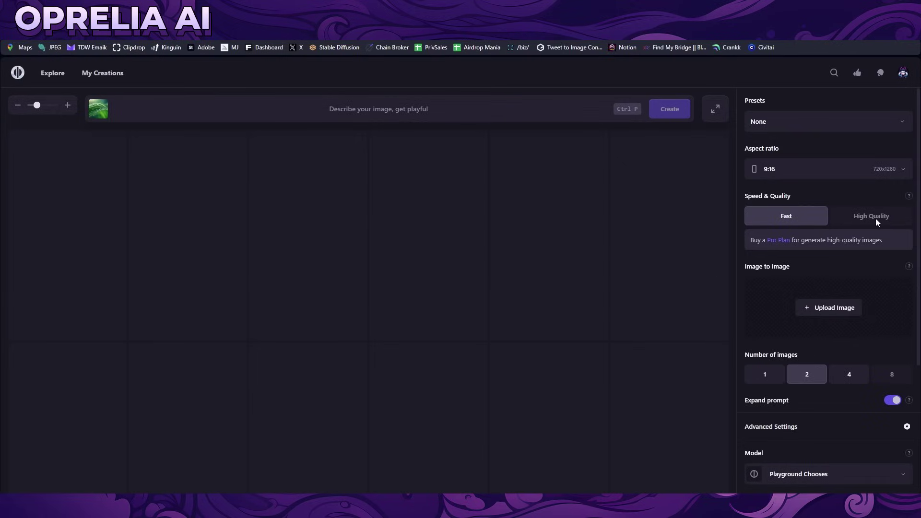
Cancel a new preset form, then apply the Fantasy Worlds (PGv2.5) preset
click(818, 127)
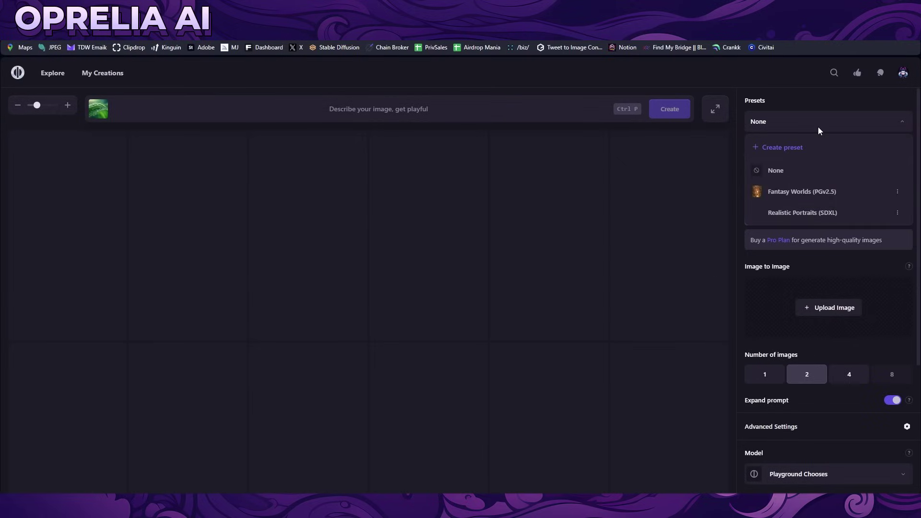
click(793, 149)
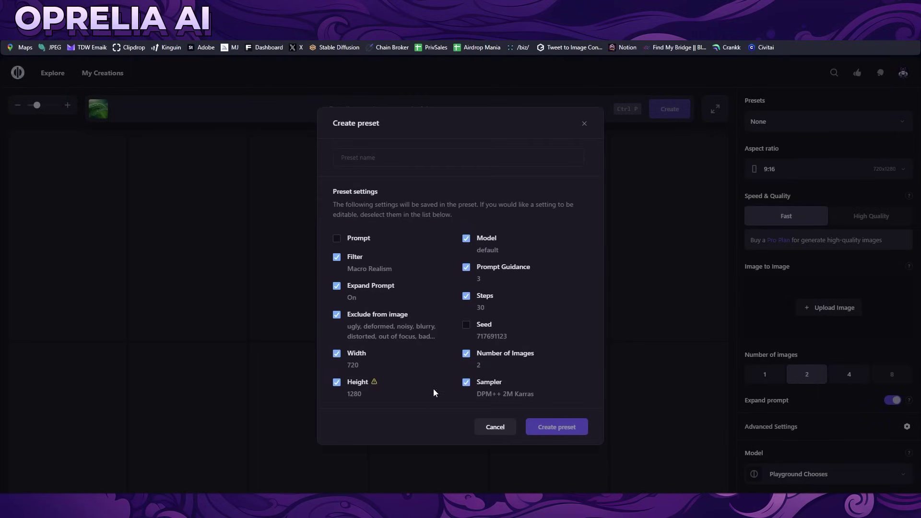
click(486, 425)
click(801, 124)
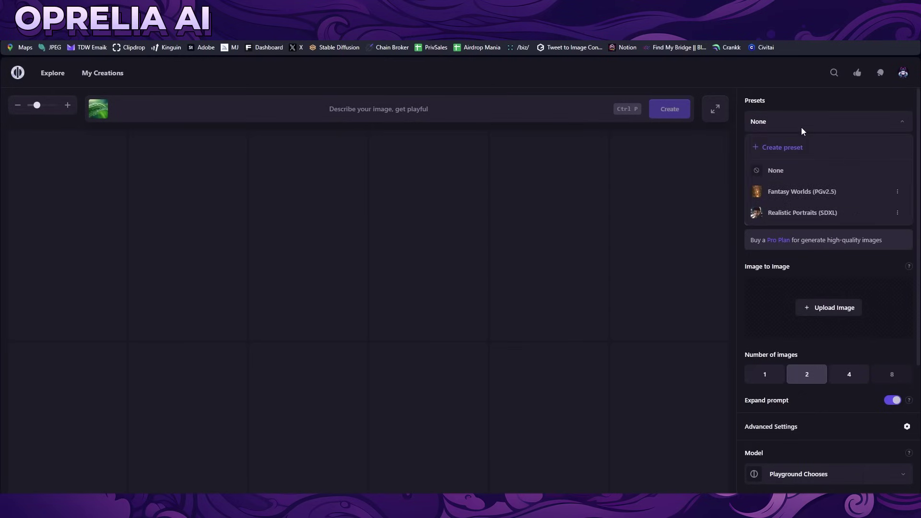
click(897, 193)
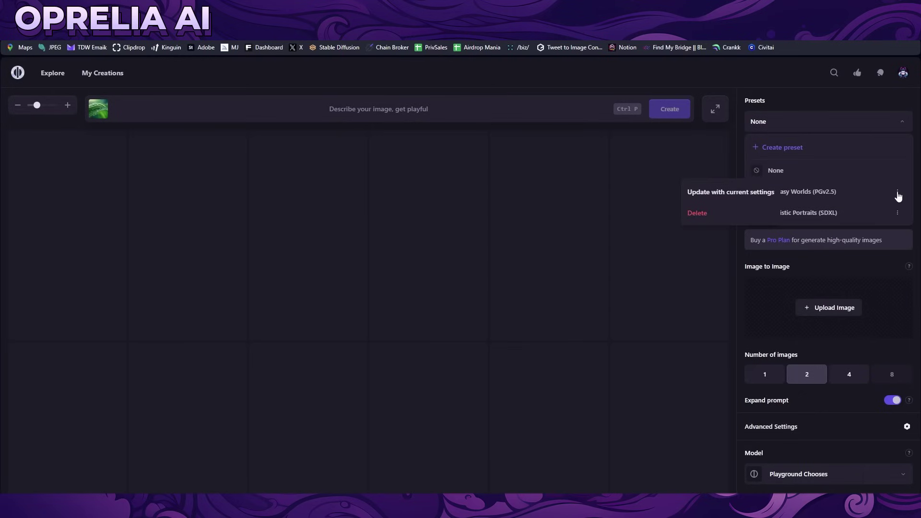
click(828, 194)
Browse and search the style filters, then apply Spielberg in place of Lush illumination
click(98, 109)
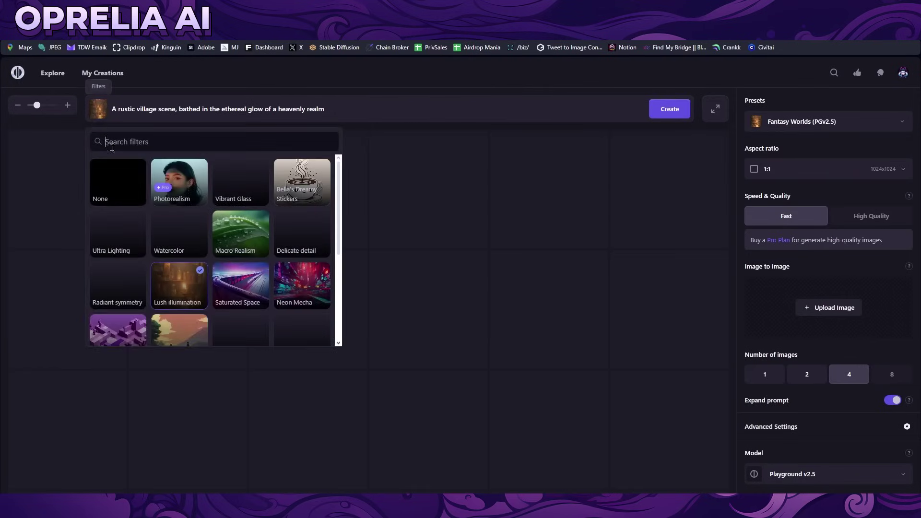
scroll(222, 226, down, 5)
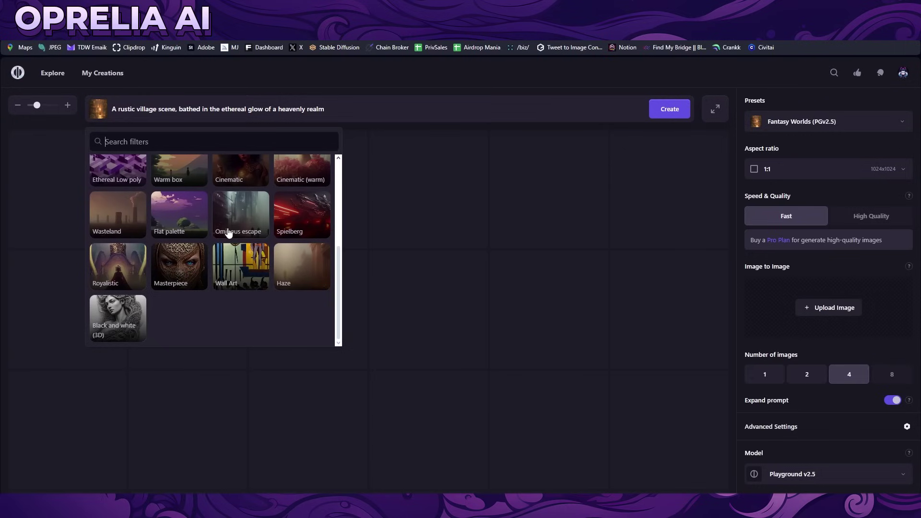
scroll(152, 322, up, 5)
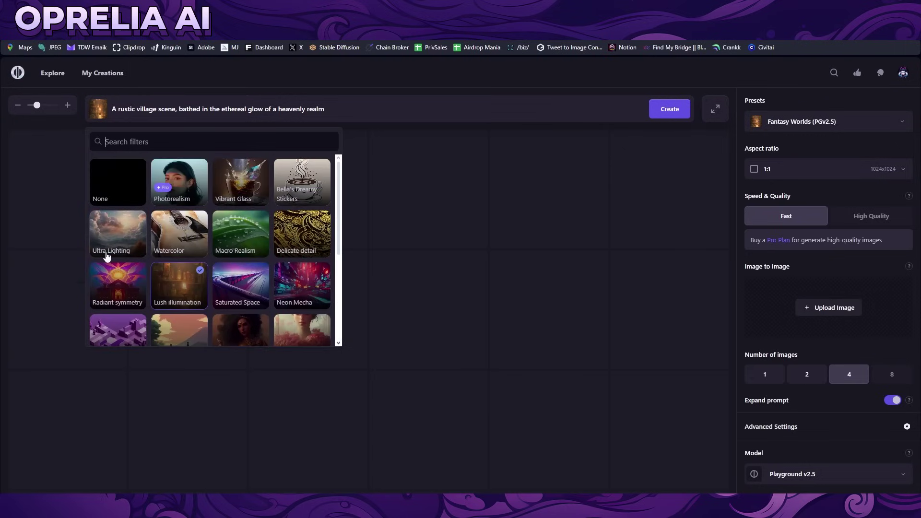
scroll(250, 238, down, 3)
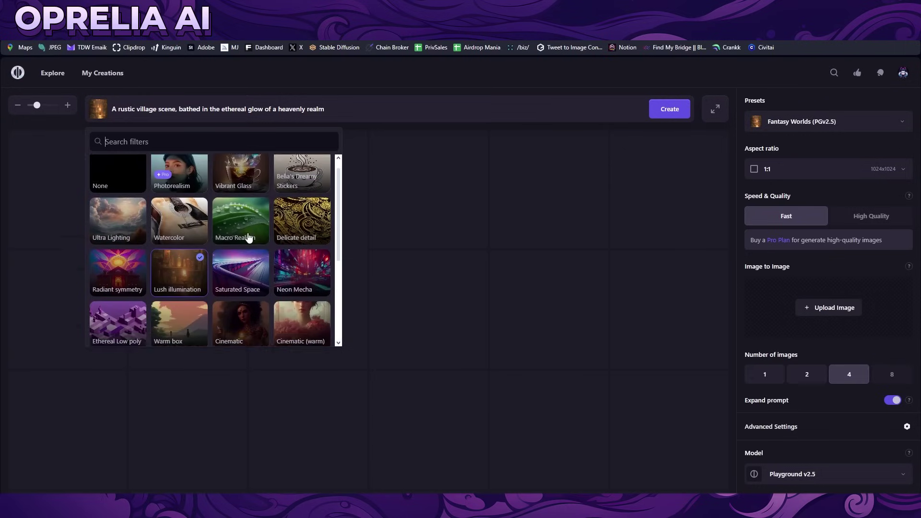
scroll(260, 252, up, 3)
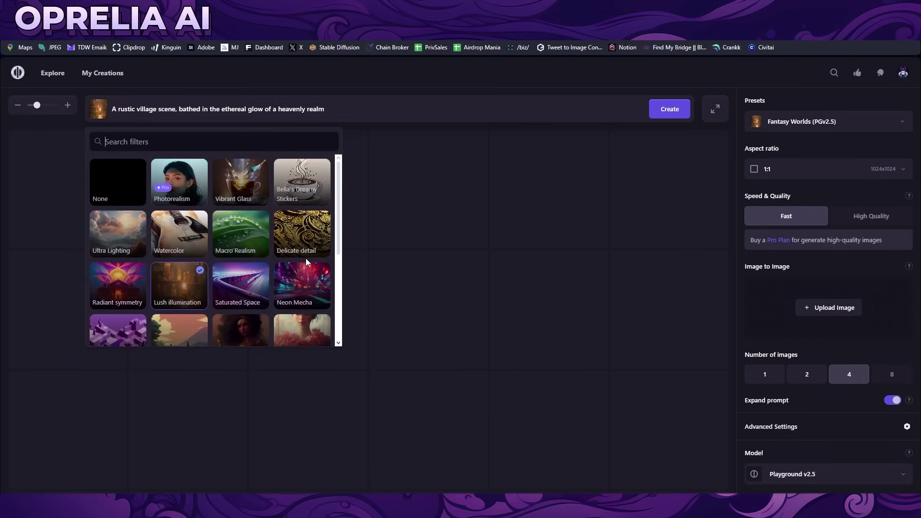
text(an)
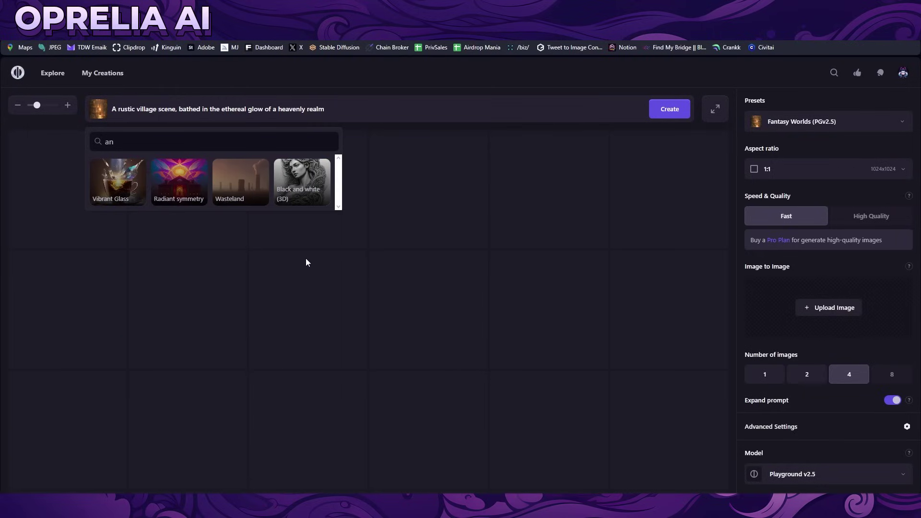
text(i)
key(BackSpace)
key(BackSpace)
key(BackSpace)
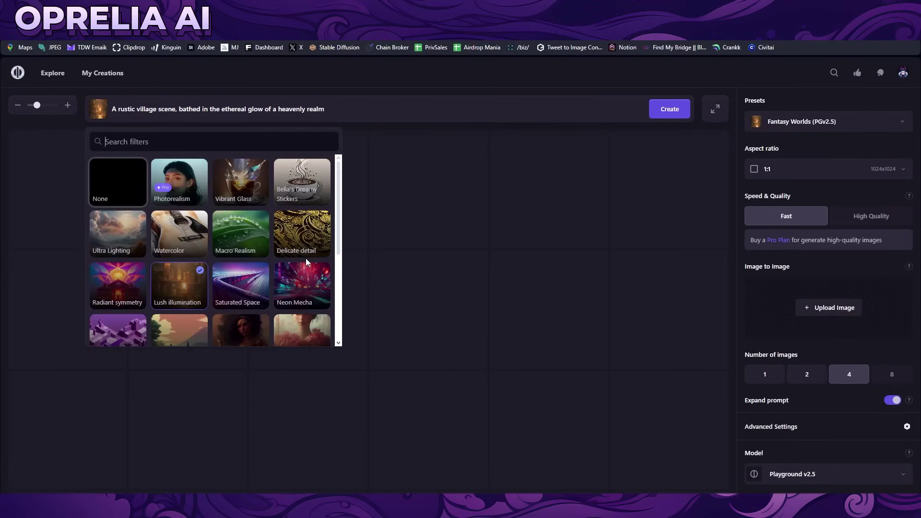
scroll(306, 233, down, 2)
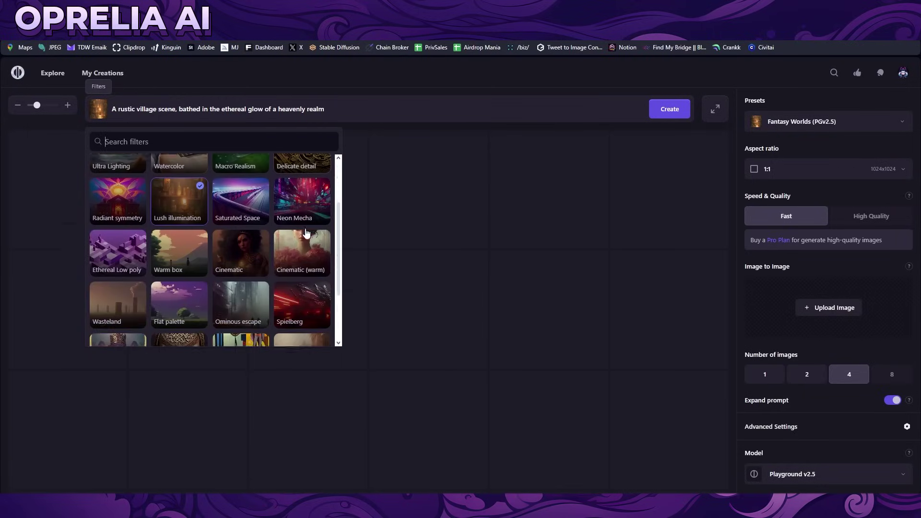
scroll(306, 233, down, 1)
scroll(313, 206, down, 3)
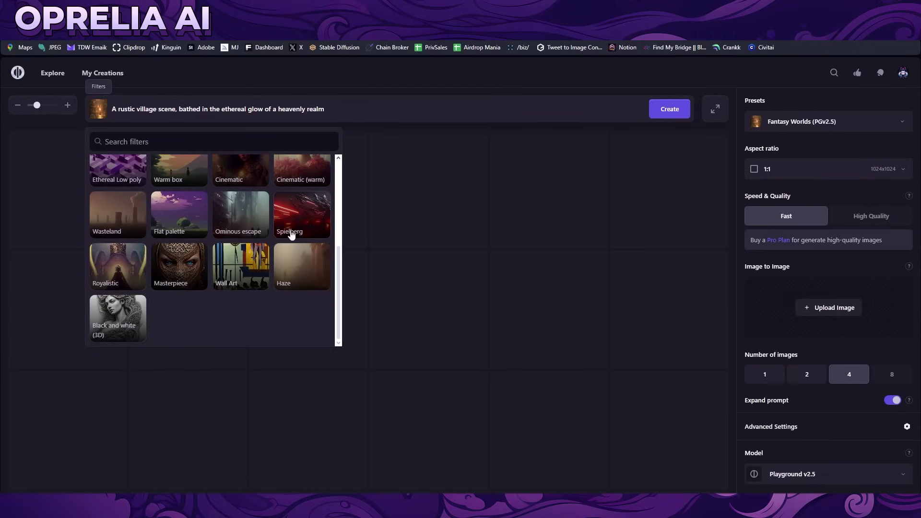
click(302, 215)
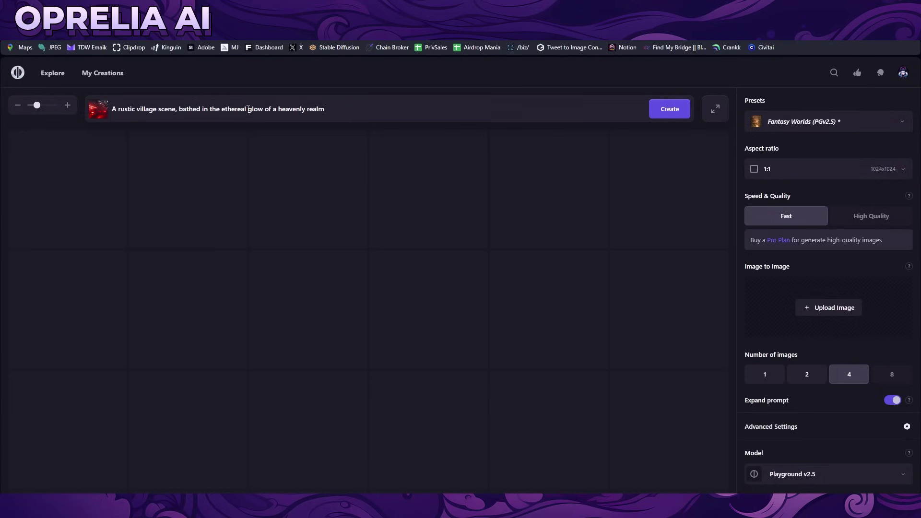
Paste the wagyu bull chef prompt over the old text and adjust the grid column slider
key(ctrl+a)
text(bull cow (made of wagyu), wearing white chef hat, wearing white chef uniform, arms crossed, cinematic movie poster, dark black background, professional photography, dramatic shadows, aura, (fine wisps of smoke:0.8), detailed,)
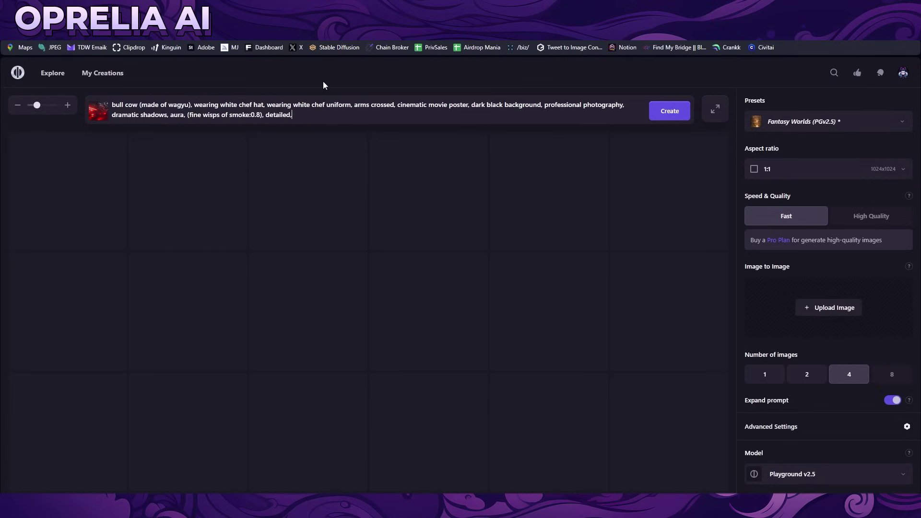
mouse_move(37, 109)
mouse_down()
mouse_move(52, 106)
mouse_move(31, 107)
mouse_up()
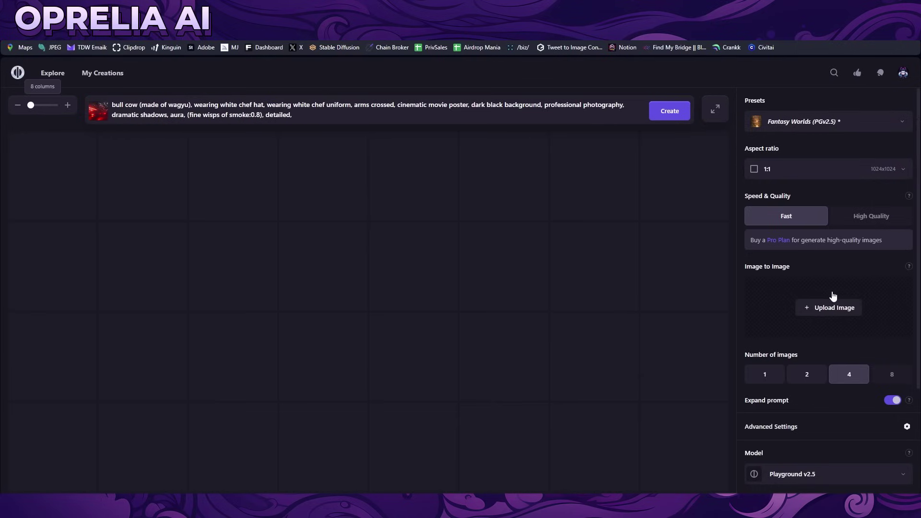
scroll(833, 297, down, 2)
scroll(836, 246, down, 1)
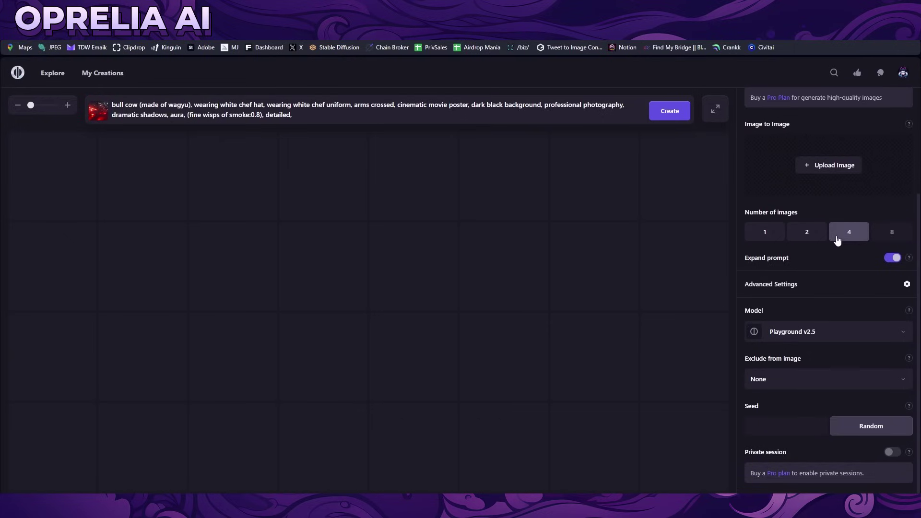
mouse_move(914, 261)
Switch the model to Stable Diffusion XL, leaving the sampler unchanged
click(843, 332)
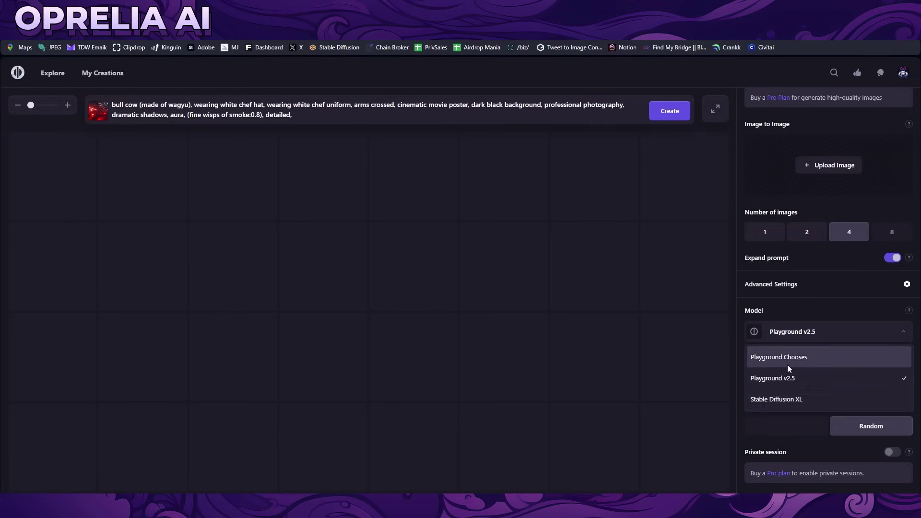
click(825, 401)
scroll(794, 370, up, 3)
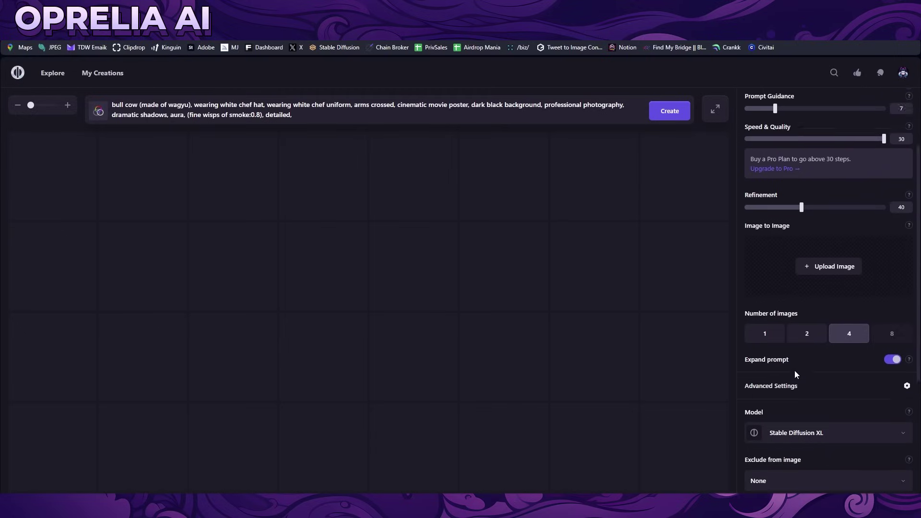
scroll(794, 371, down, 6)
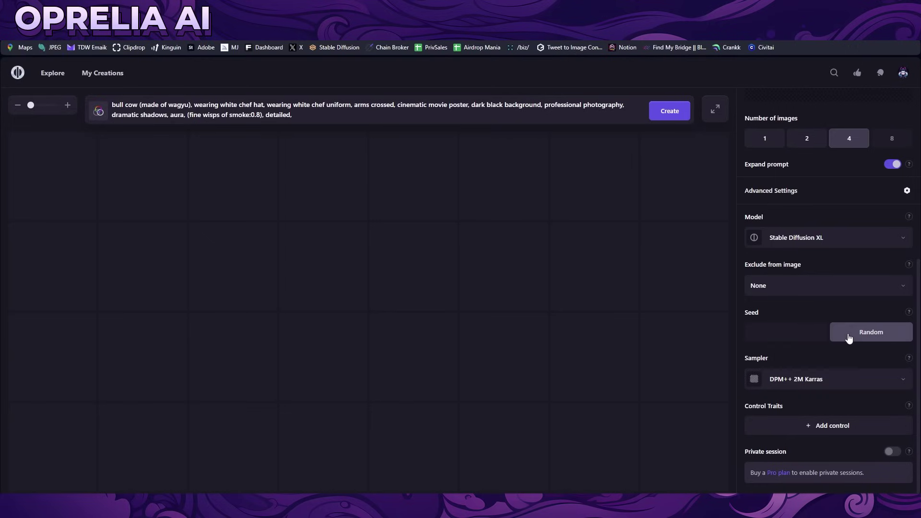
click(819, 387)
click(820, 391)
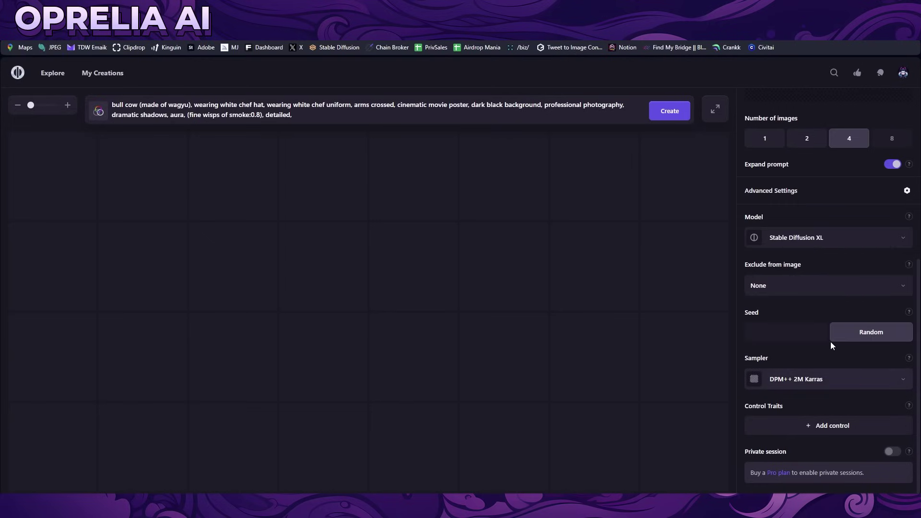
Add an Edge → Image control trait without choosing a source image
click(830, 429)
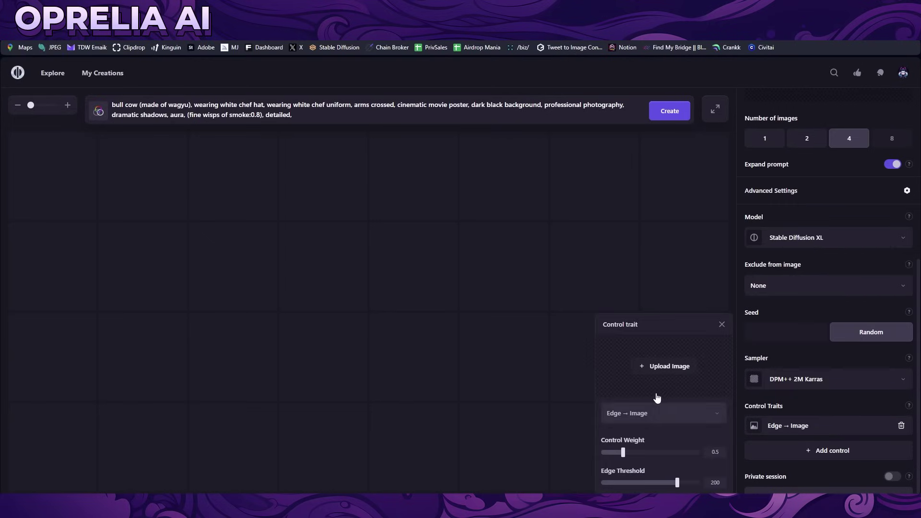
click(662, 370)
click(703, 356)
click(670, 413)
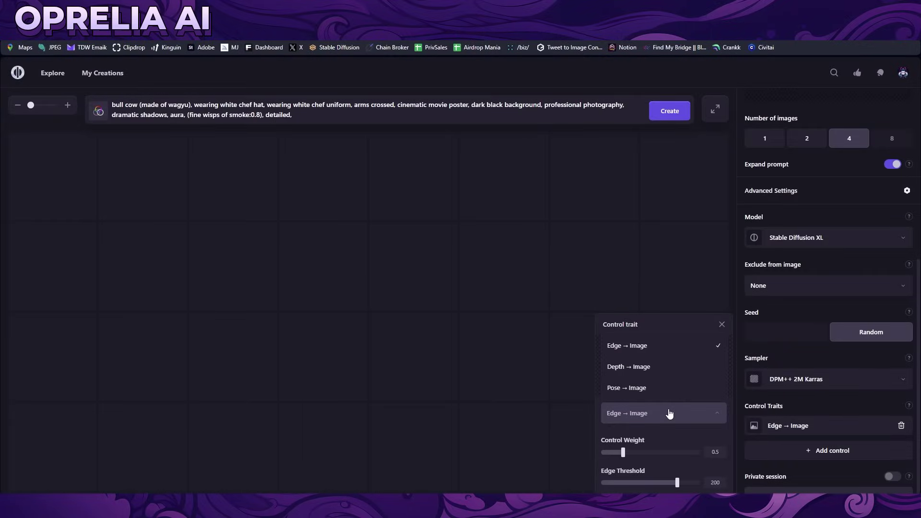
click(670, 413)
click(792, 418)
scroll(791, 418, down, 1)
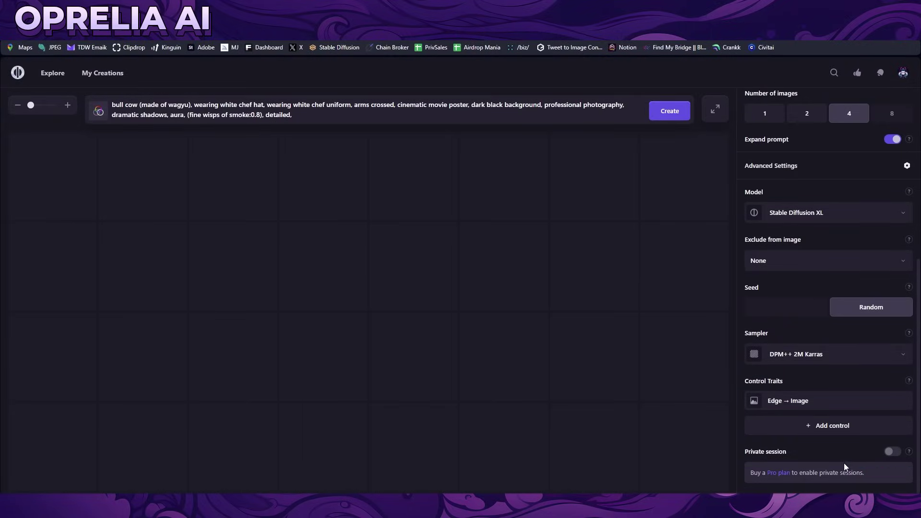
Generate four wagyu bull chef images, then switch to Playground v2.5 at 9:16
click(670, 110)
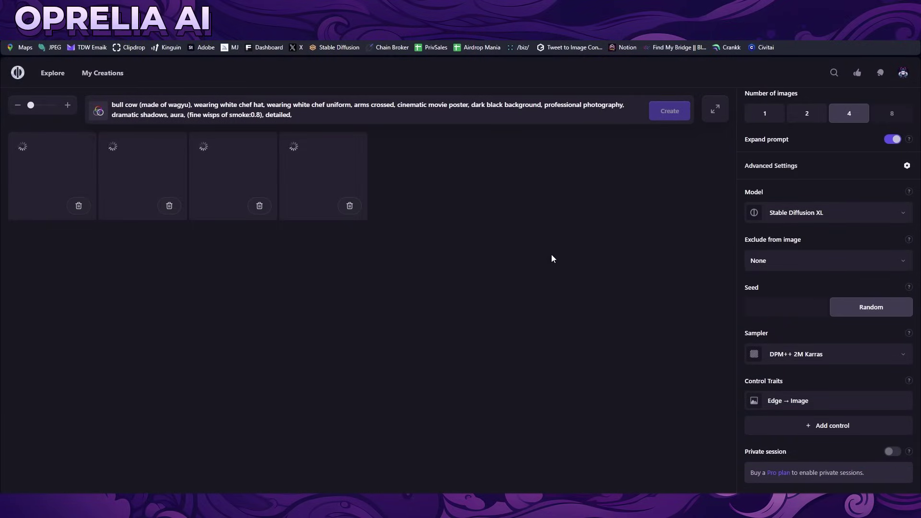
click(811, 214)
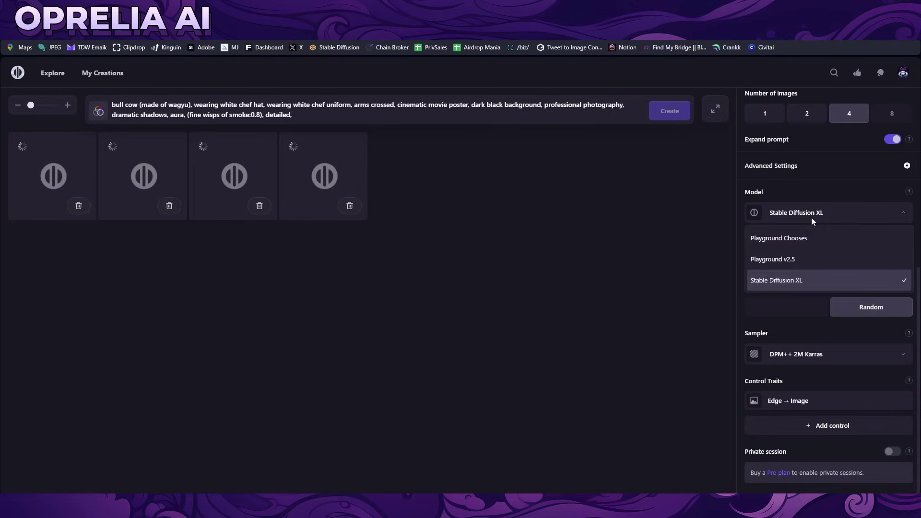
click(807, 259)
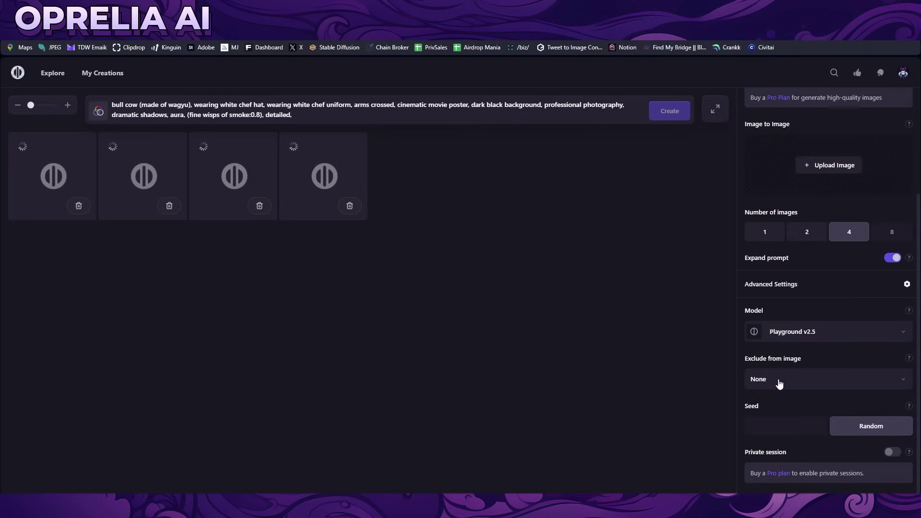
scroll(826, 387, up, 3)
click(826, 178)
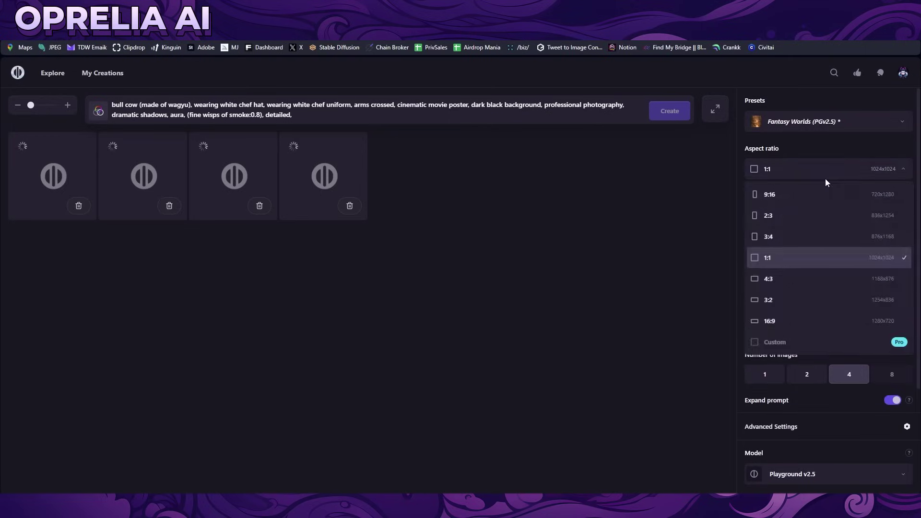
click(803, 204)
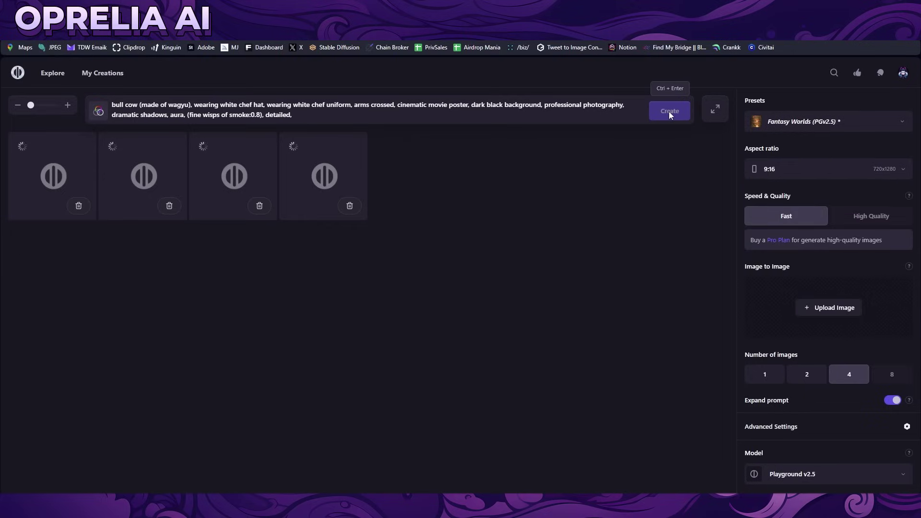
click(623, 119)
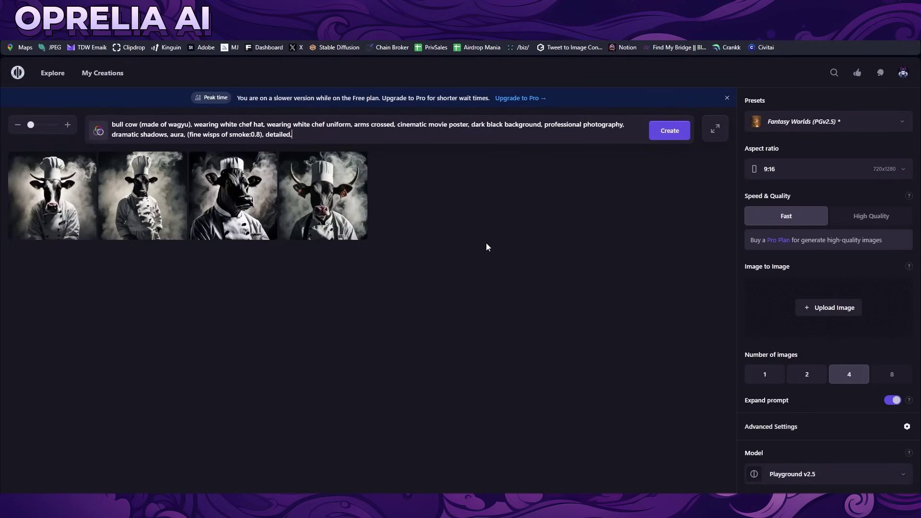
click(332, 184)
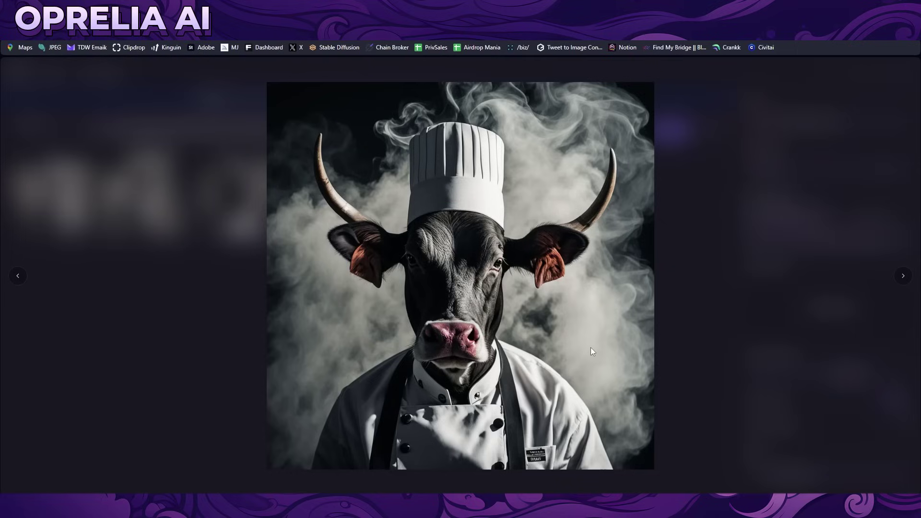
click(254, 270)
click(259, 187)
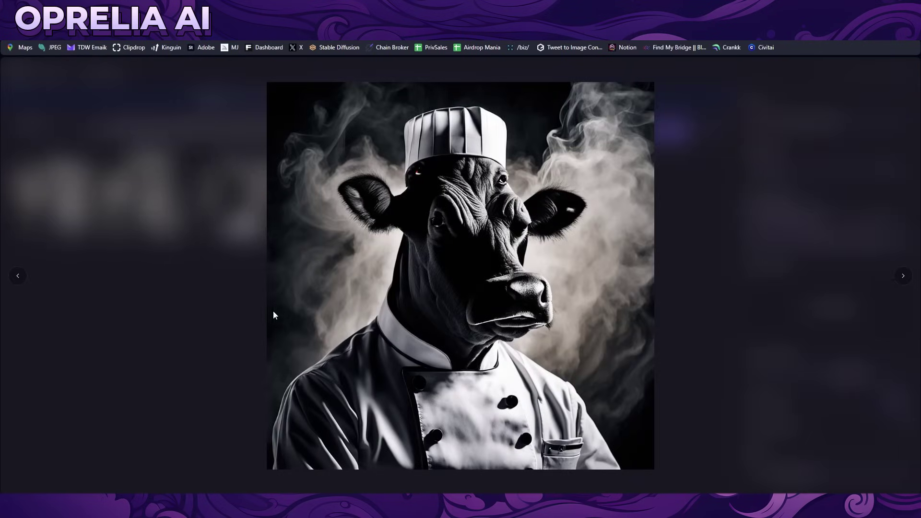
click(226, 293)
click(144, 194)
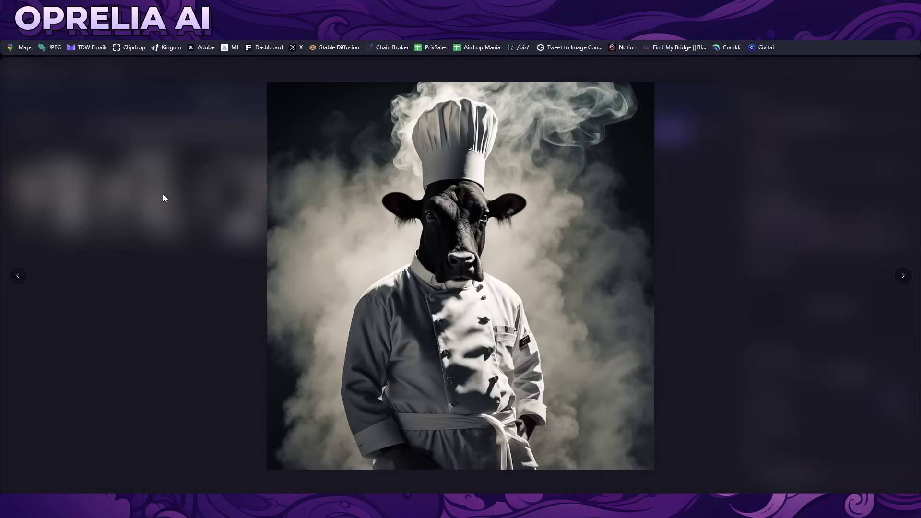
click(164, 195)
click(91, 193)
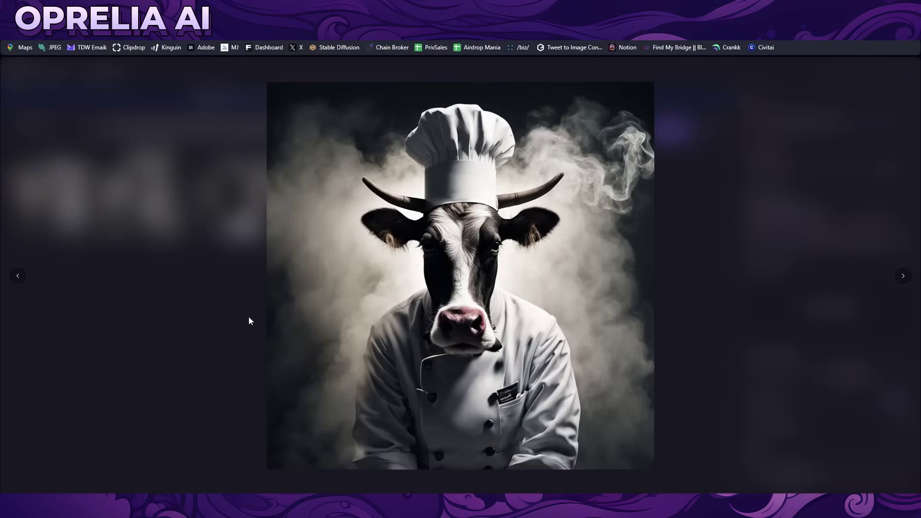
Generate four more 9:16 images and browse the bull chef and human chef results enlarged
click(729, 344)
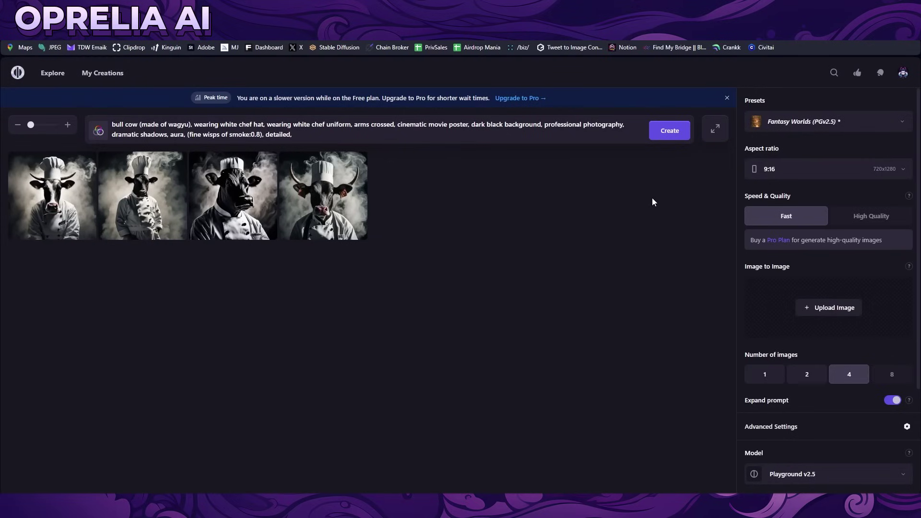
click(669, 131)
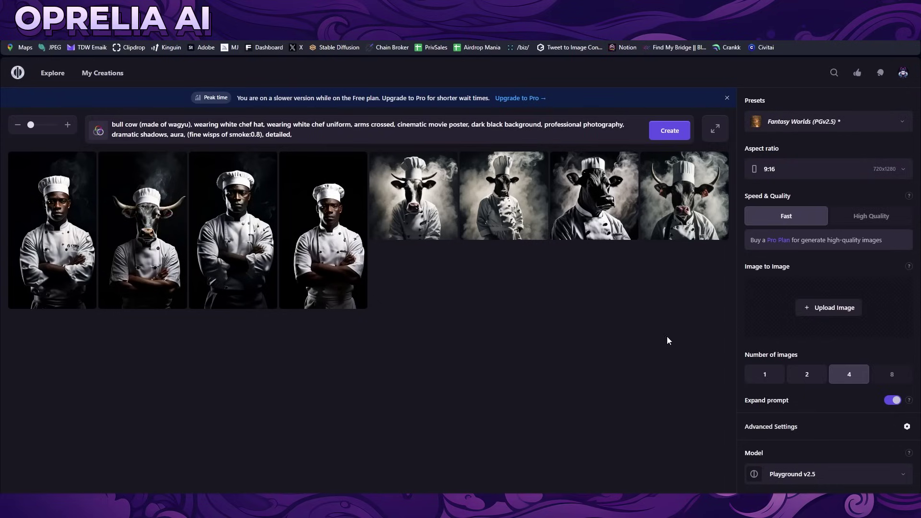
click(171, 239)
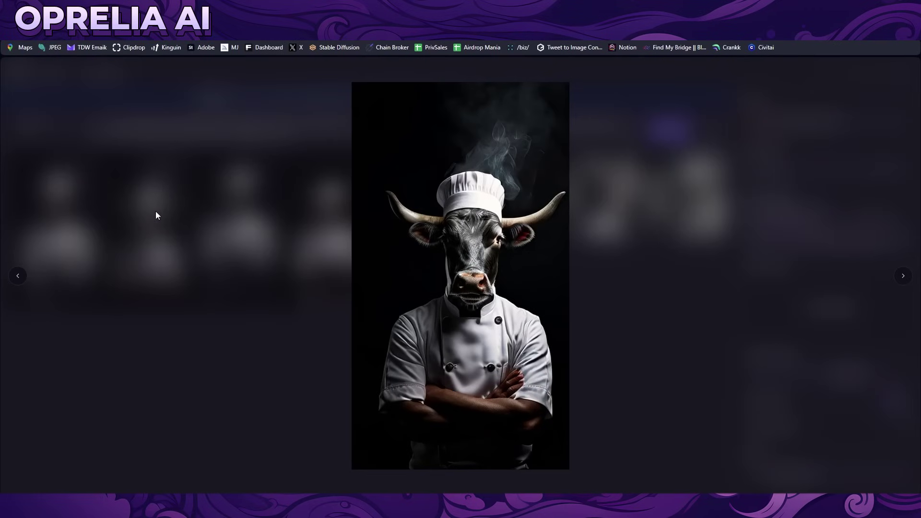
click(202, 232)
click(238, 240)
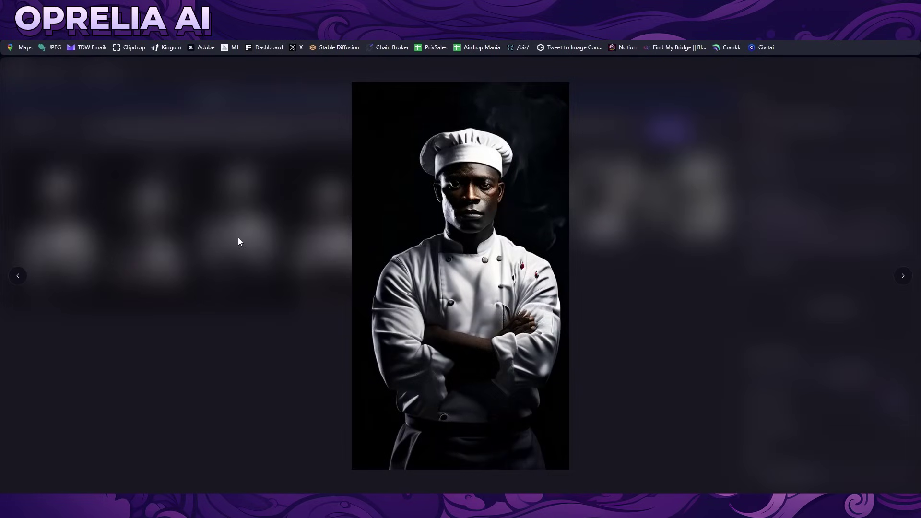
click(266, 349)
click(332, 228)
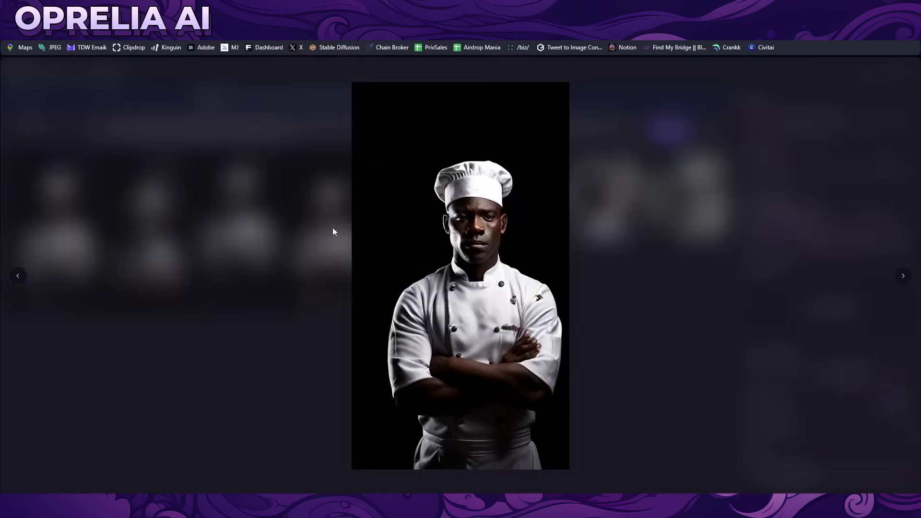
click(269, 328)
click(82, 267)
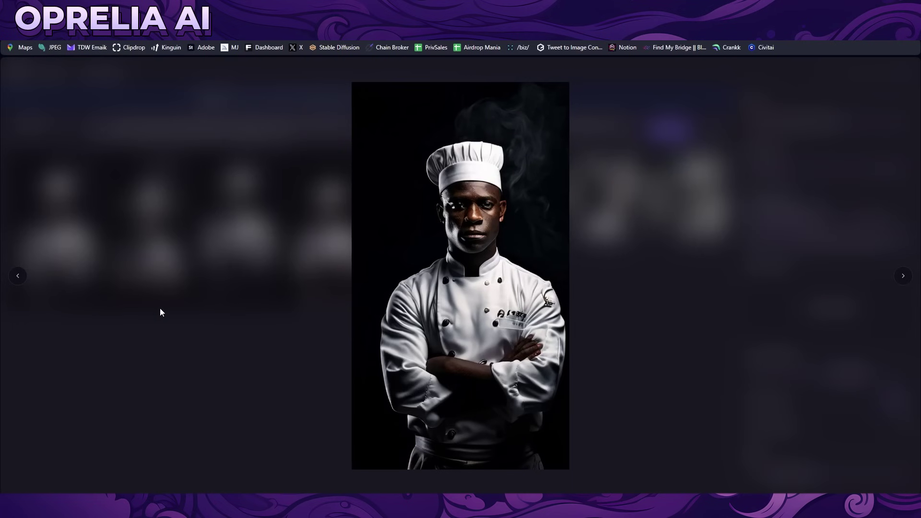
click(174, 328)
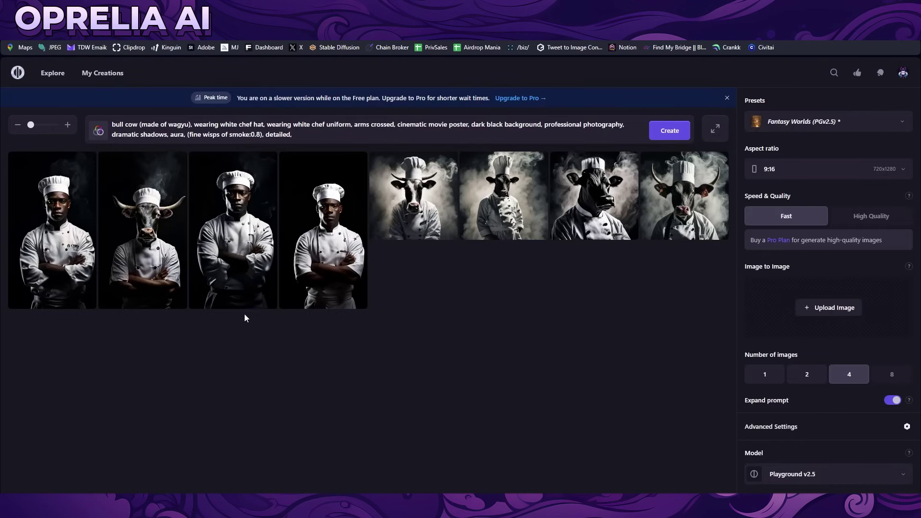
Switch the model from Playground v2.5 to Playground Chooses, then briefly preview the fourth human chef image
mouse_move(317, 242)
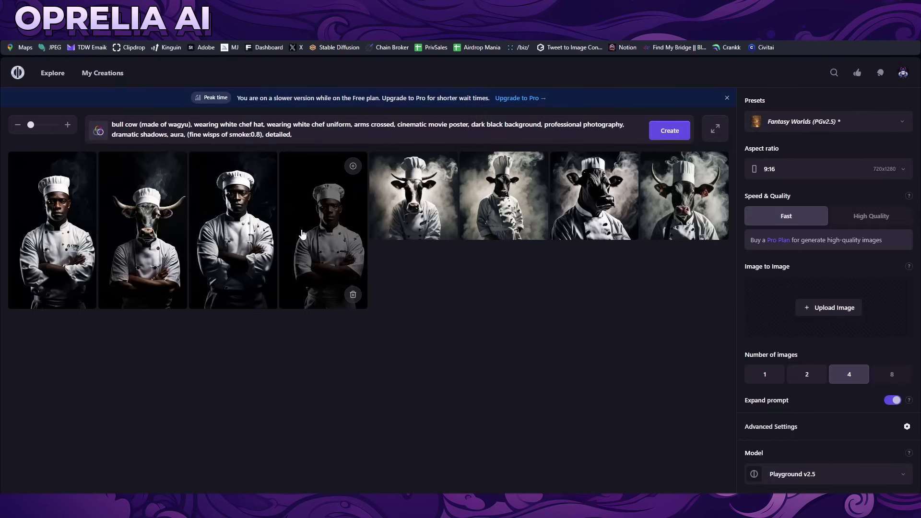
scroll(828, 335, down, 3)
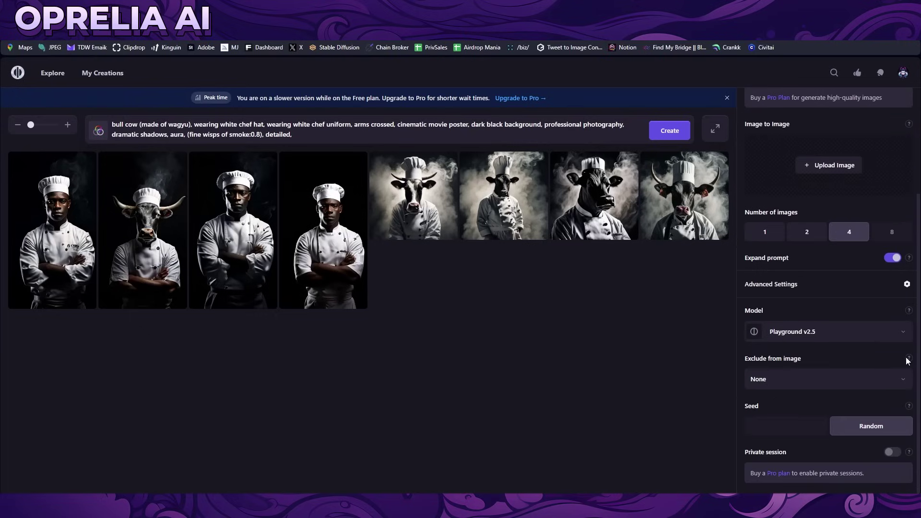
click(815, 330)
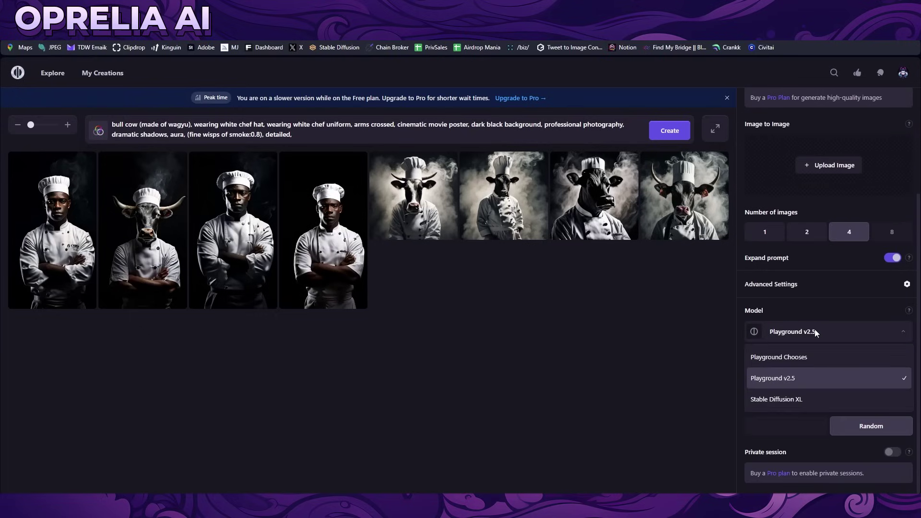
click(802, 357)
click(332, 238)
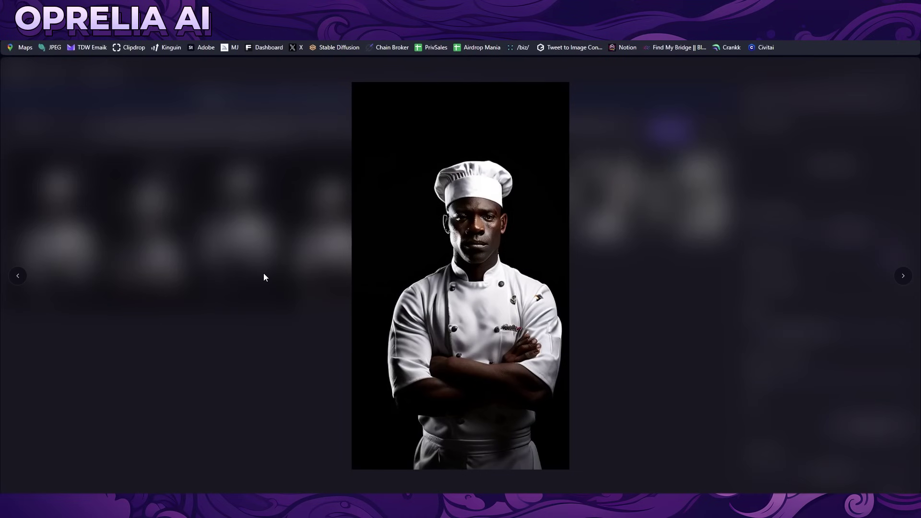
click(255, 309)
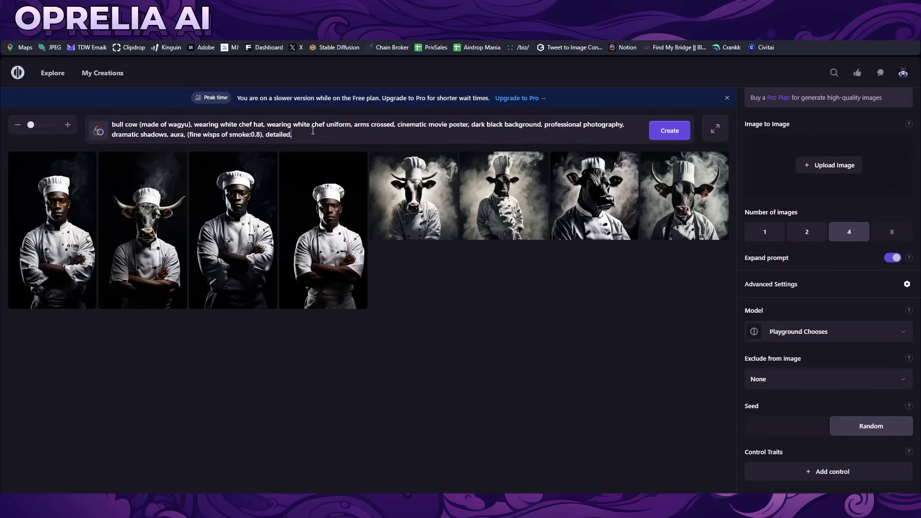
Replace the prompt with the eagle aviator prompt, remove its lora line, and prefix 'army bird, '
key(ctrl+a)
text(score_9, score_8_up, score_7_up, score_6_up,score_9, anthro,, wings, flying, eagle, aviator, pilot, epic, masterpiece, majestic, light rays,angry, worried, <lora:Anthro_birds_for_pony_-_2:0.9>, cute, detailed,)
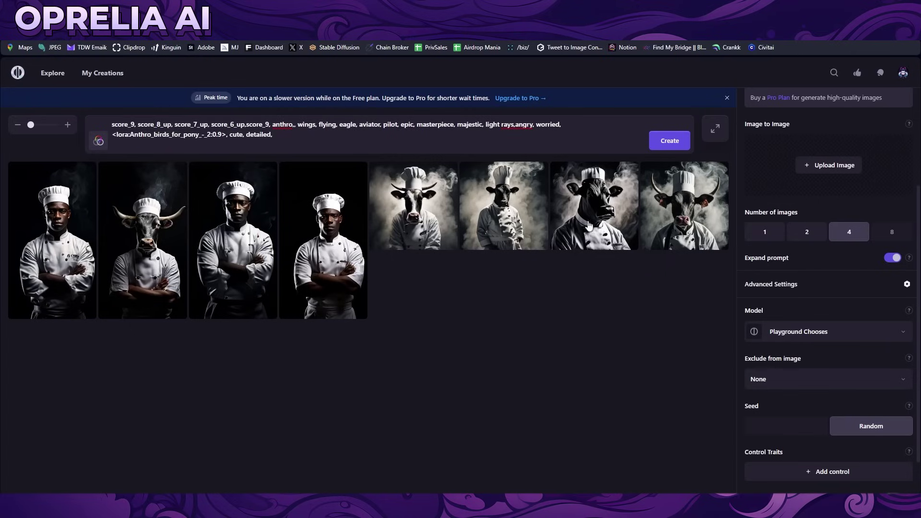
drag(273, 135, 111, 135)
key(BackSpace)
click(113, 125)
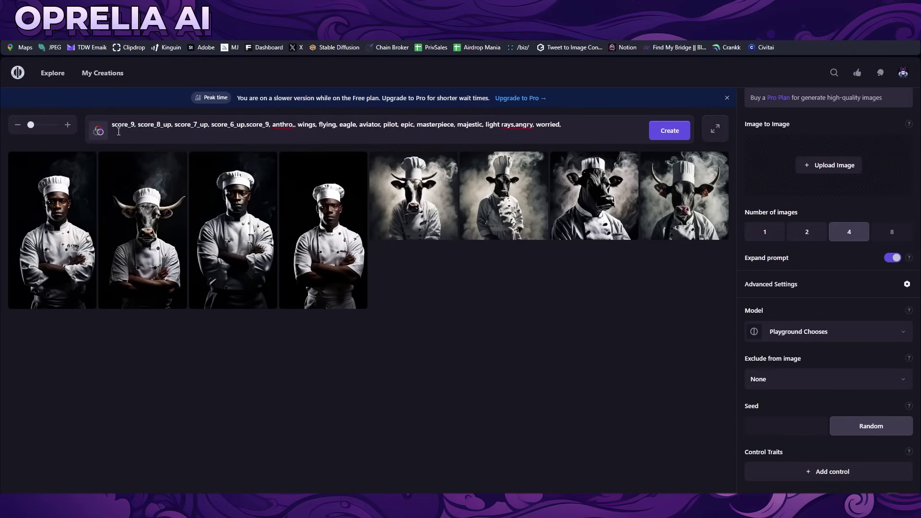
text(army bird,)
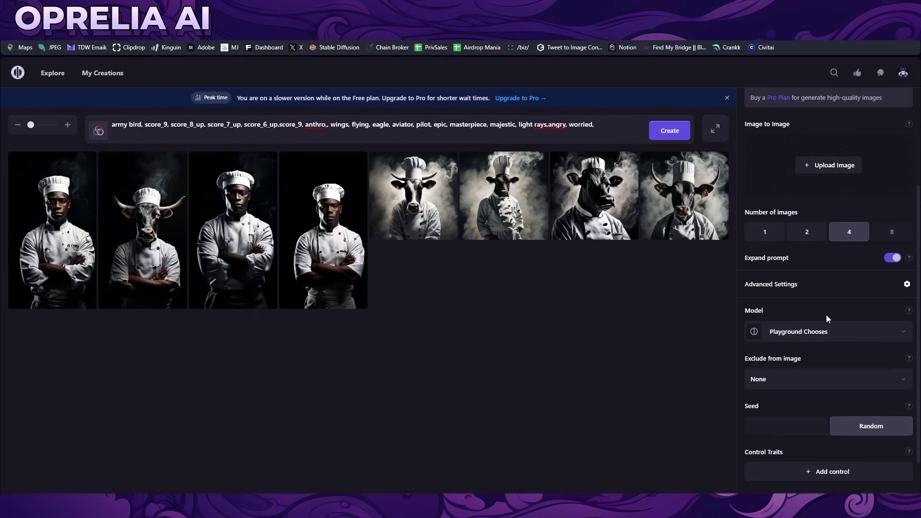
Set the aspect ratio to 3:4 and generate four images
click(843, 434)
scroll(820, 297, up, 3)
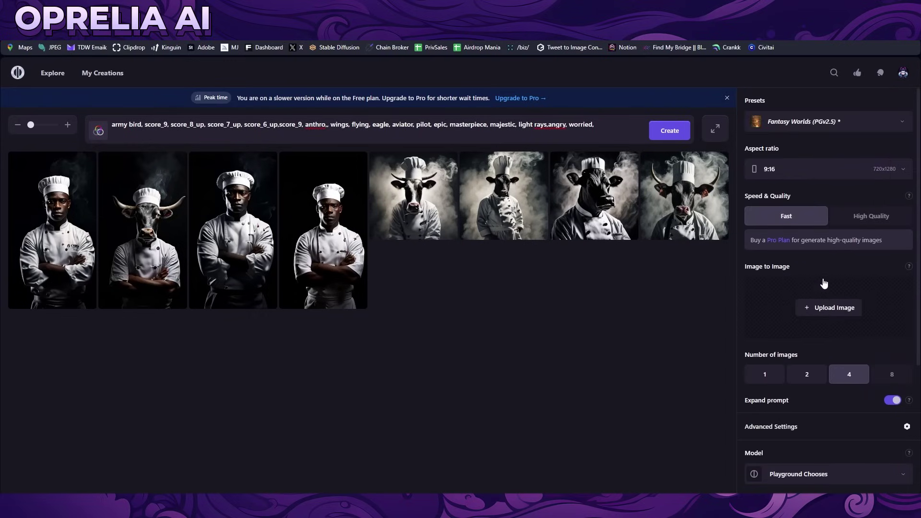
click(816, 168)
click(804, 240)
click(670, 131)
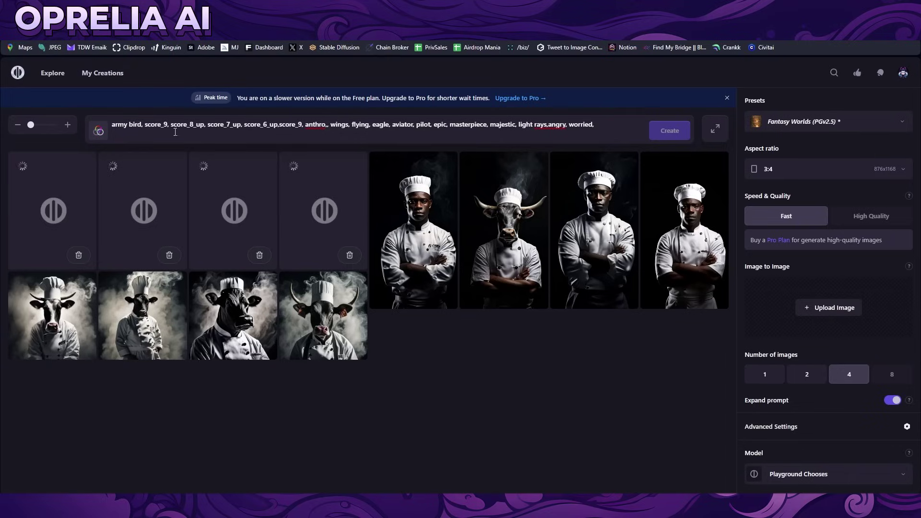
Open the Wagyu bull cow image from My Creations, reuse its settings, preview an eagle, and return to its details
click(103, 74)
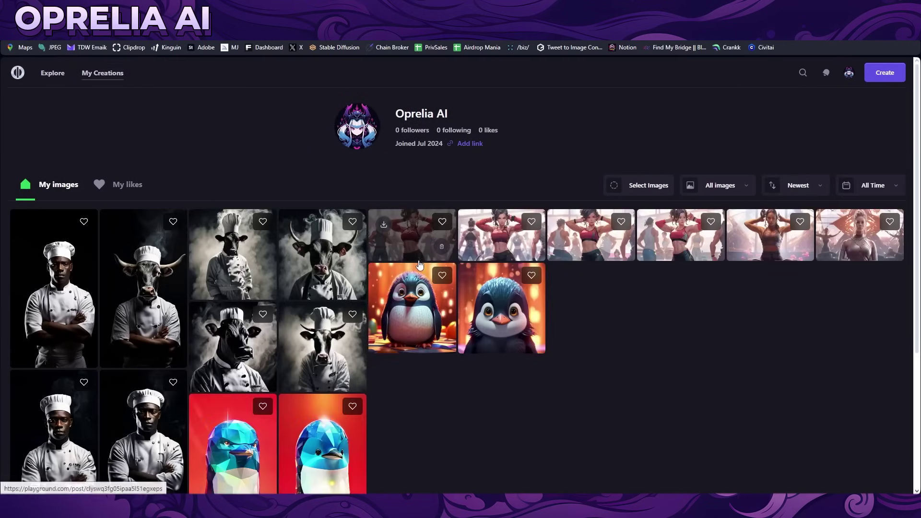
click(142, 290)
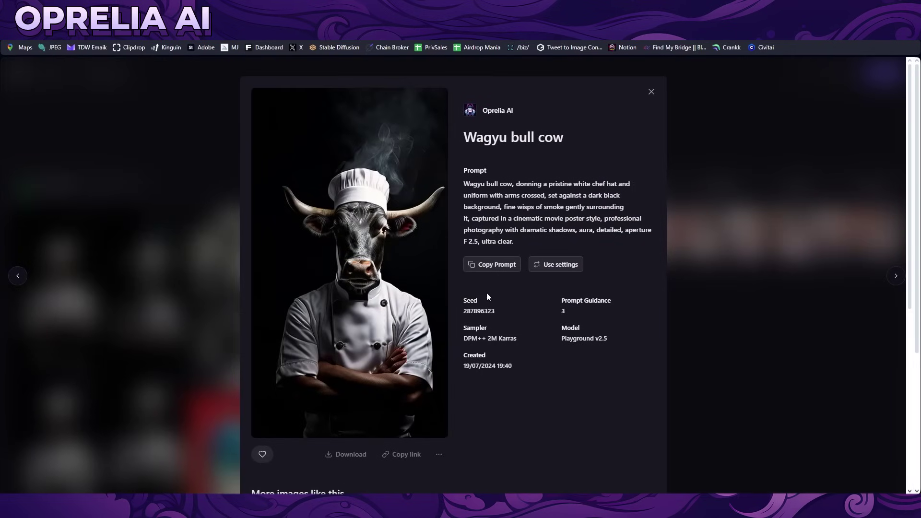
click(540, 268)
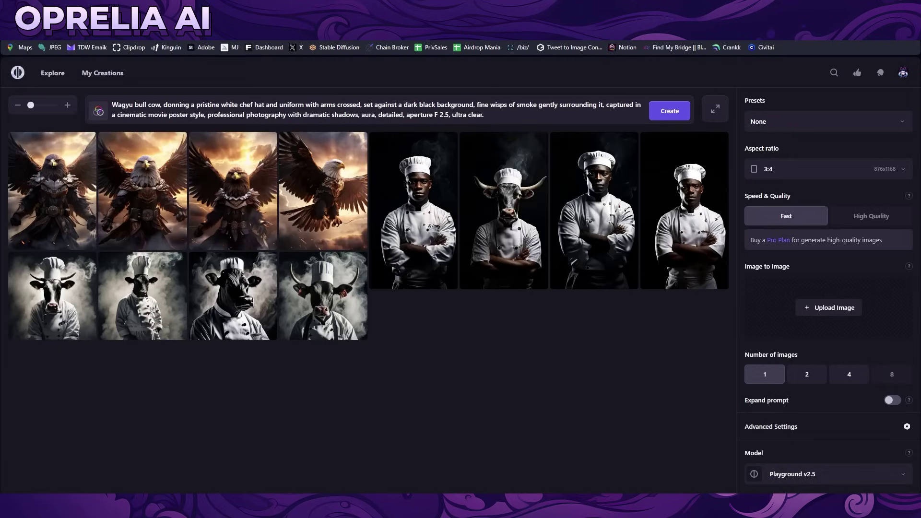
click(235, 199)
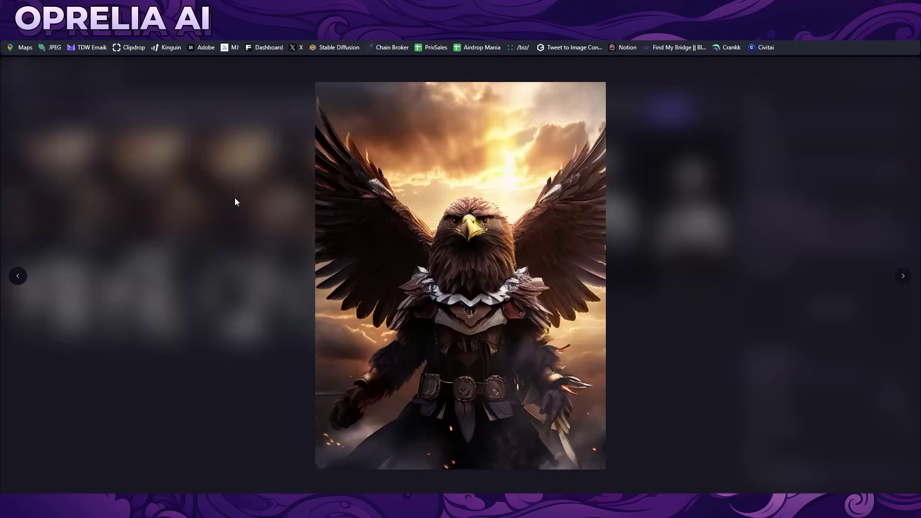
click(201, 216)
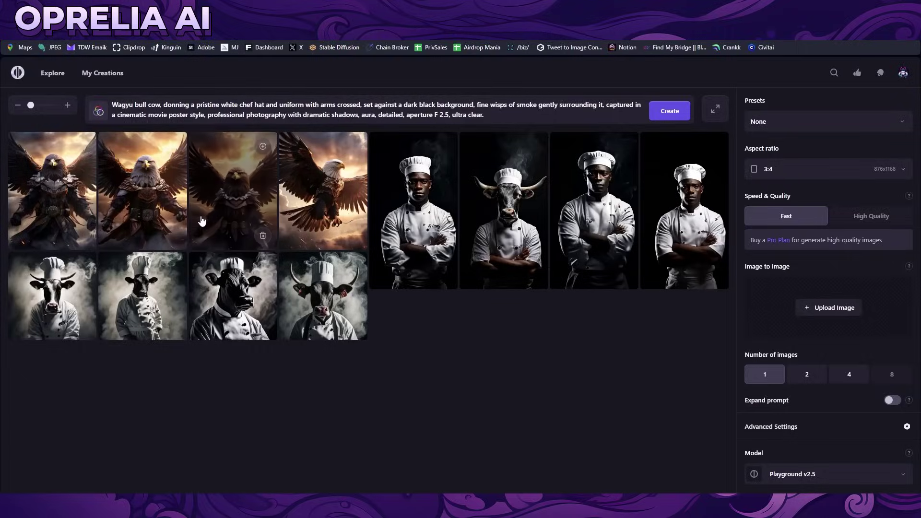
key(alt+Left)
Upscale the Wagyu bull image 4x in Creative mode, compare before/after, and download the JPEG
scroll(548, 327, down, 4)
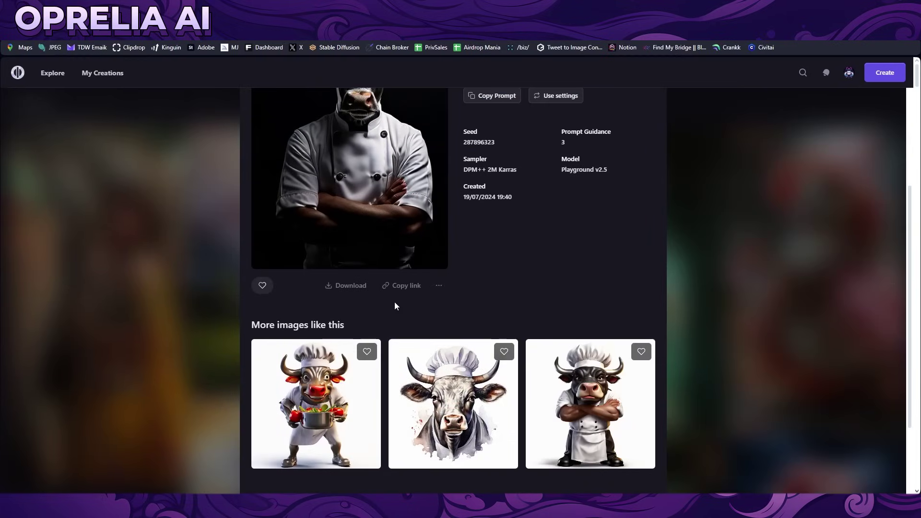
scroll(395, 302, down, 1)
click(438, 238)
scroll(466, 304, down, 2)
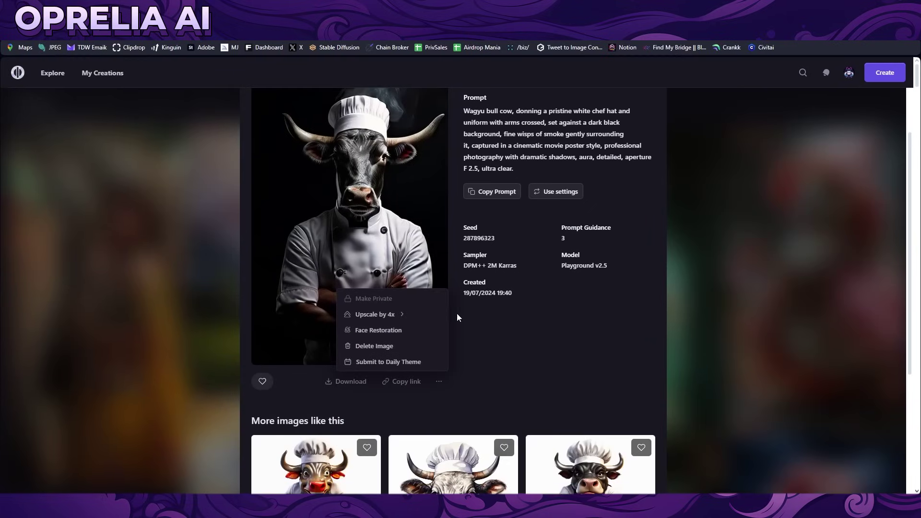
mouse_move(385, 314)
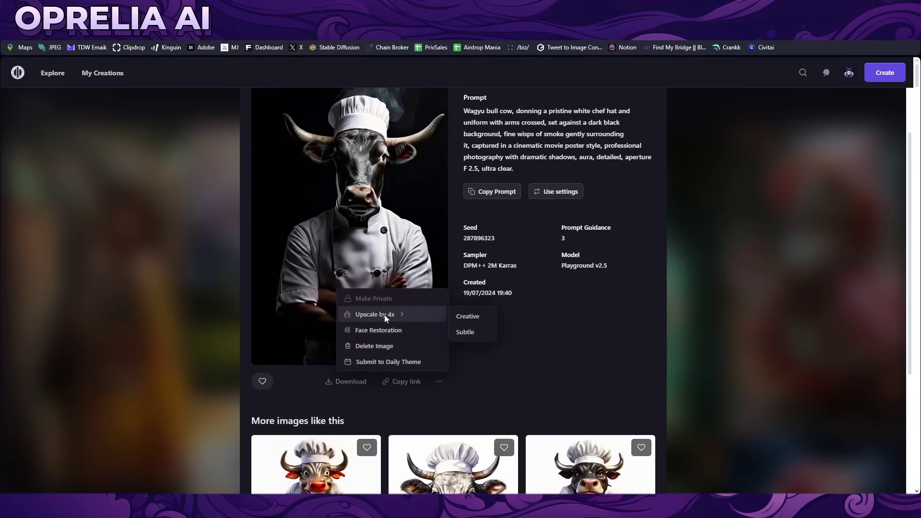
click(458, 314)
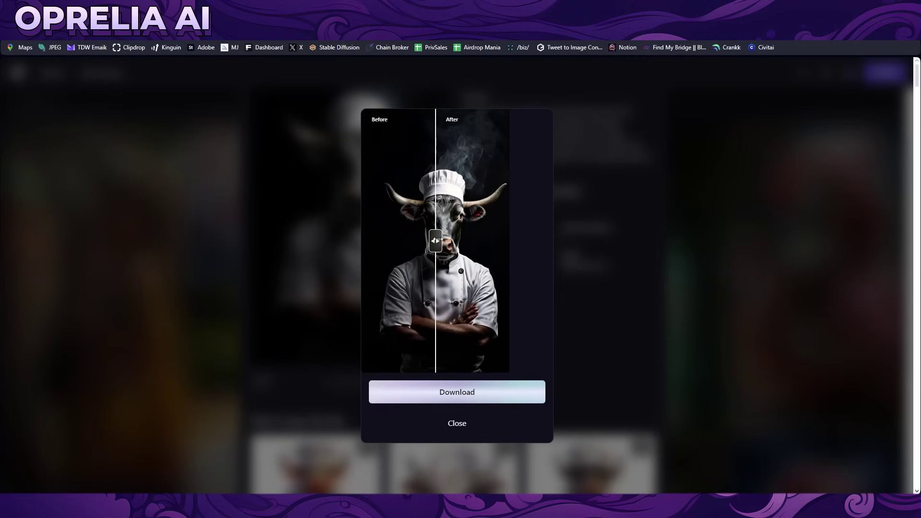
drag(436, 241, 381, 254)
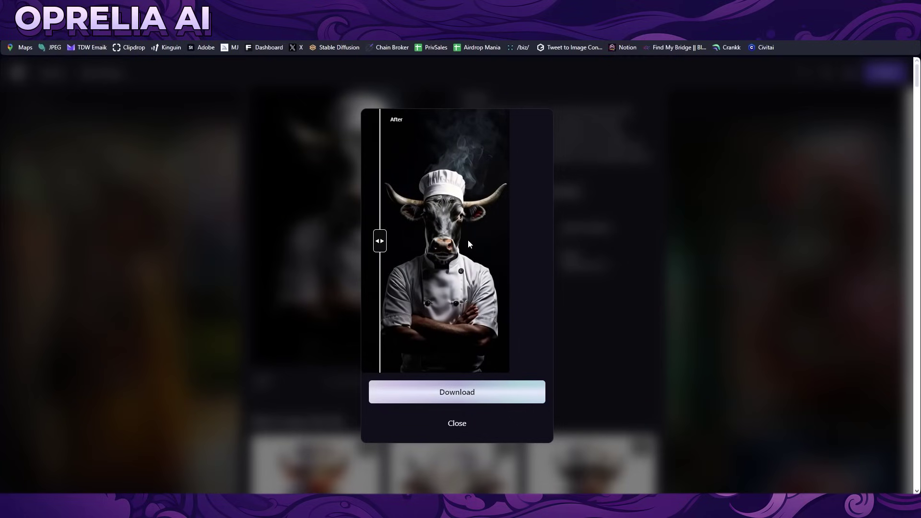
click(451, 398)
click(458, 425)
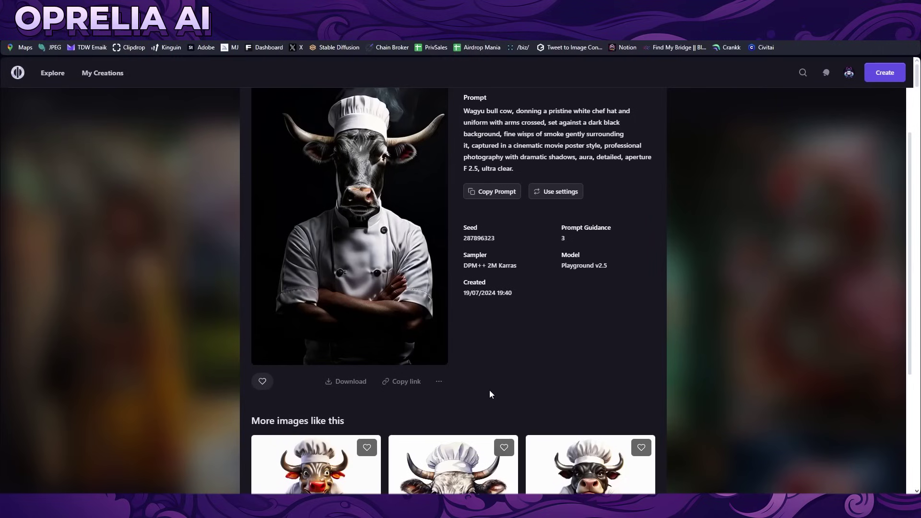
Browse the More images like this row and open the similar cow-with-vegetables image
scroll(446, 239, down, 3)
click(441, 238)
scroll(446, 239, up, 5)
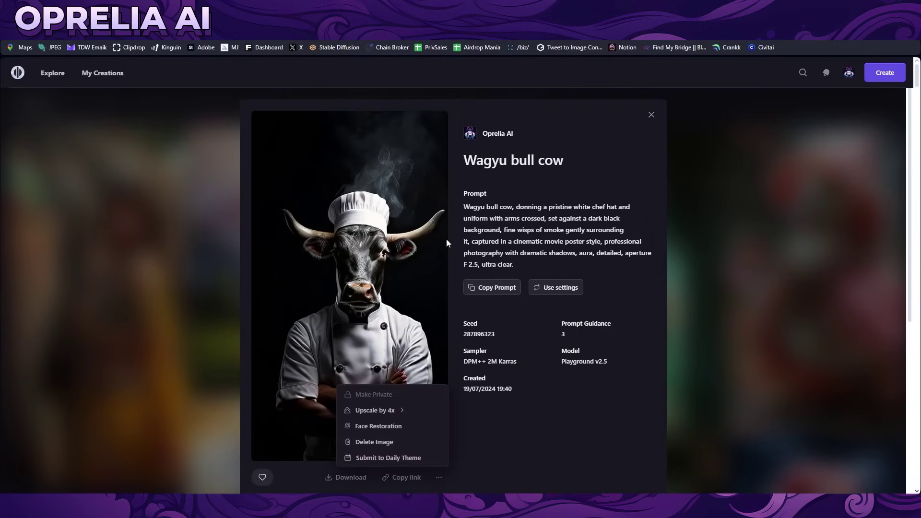
scroll(428, 325, down, 2)
scroll(423, 331, down, 1)
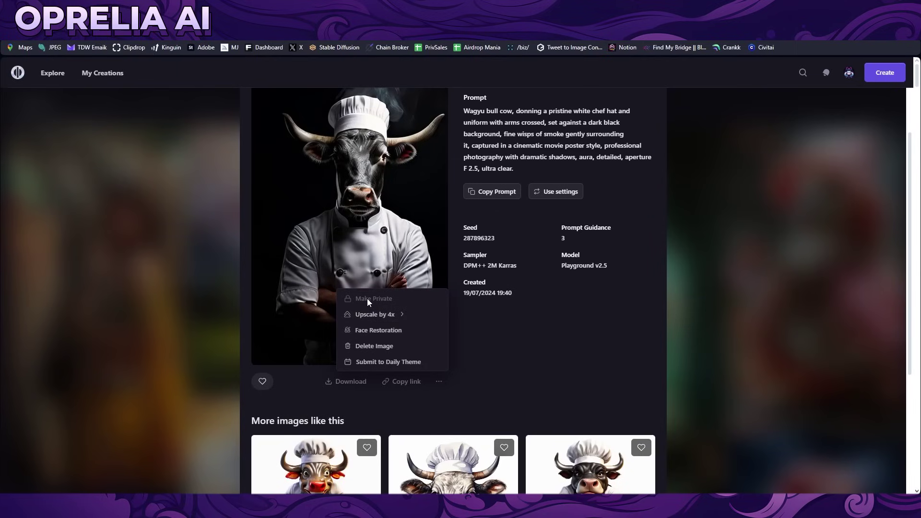
scroll(375, 290, down, 5)
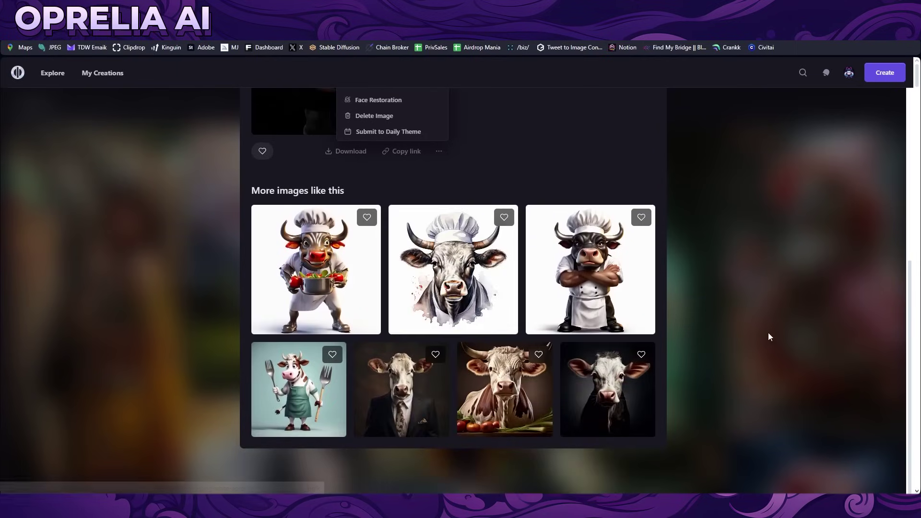
click(521, 383)
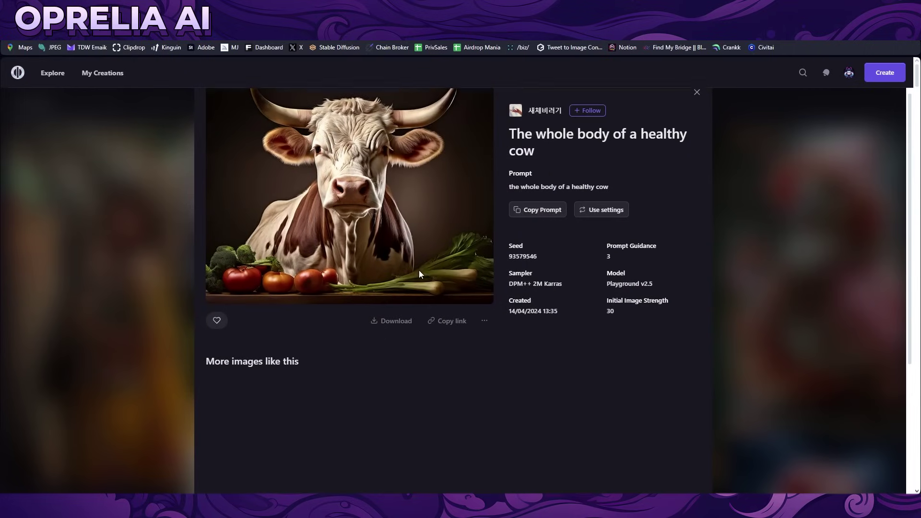
scroll(419, 275, down, 2)
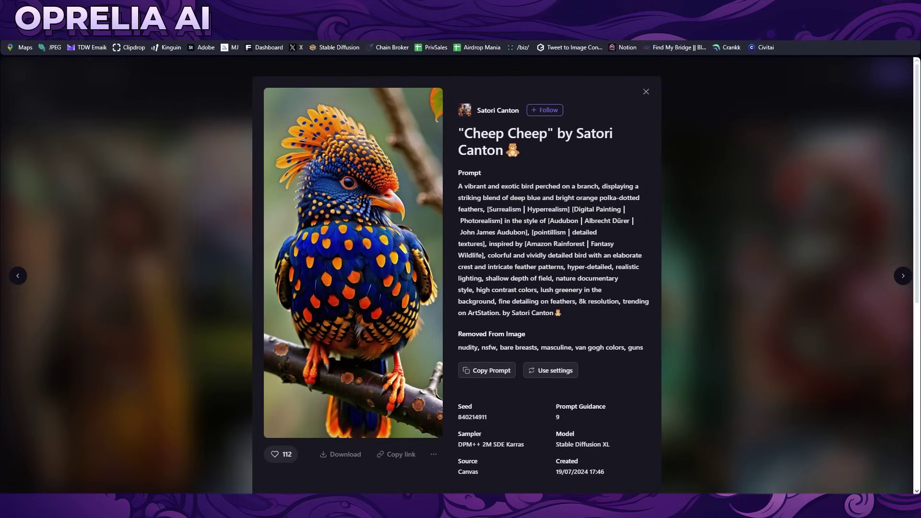
Open the blue bird painting, step to Cheep Cheep and back, then return to My Creations
key(Escape)
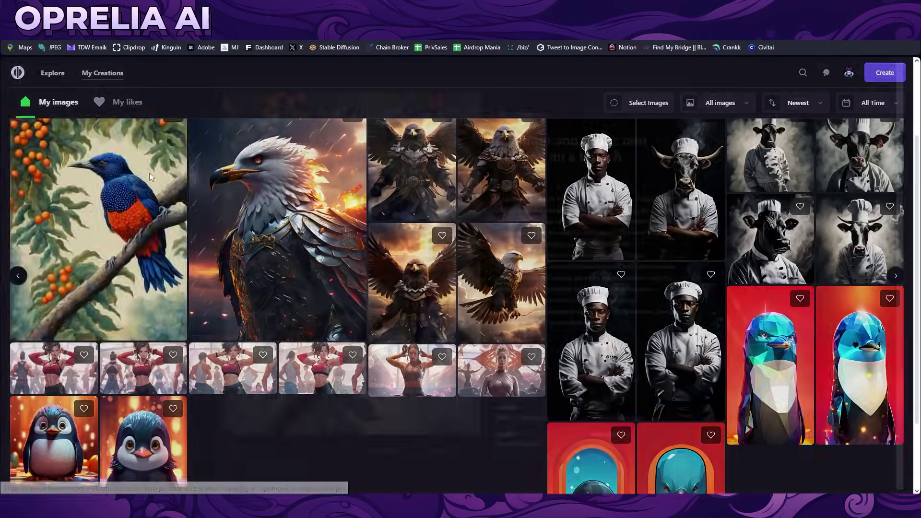
click(149, 172)
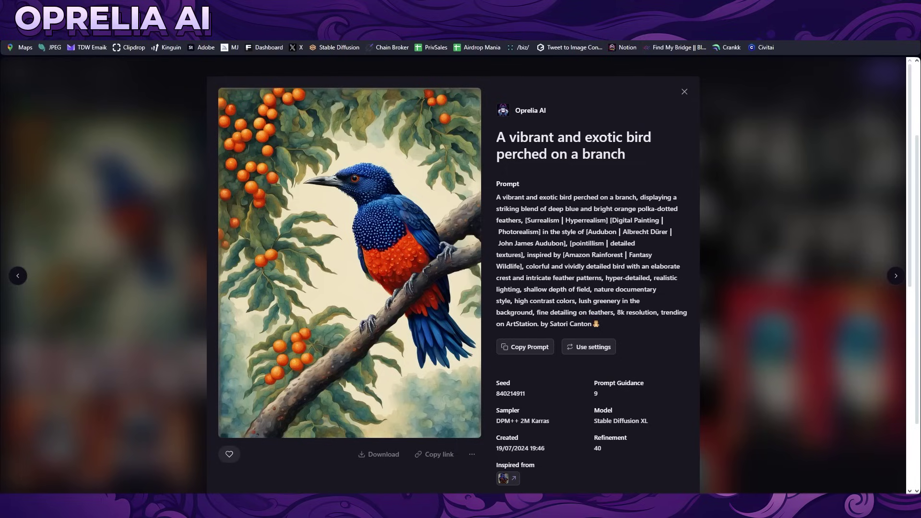
key(Right)
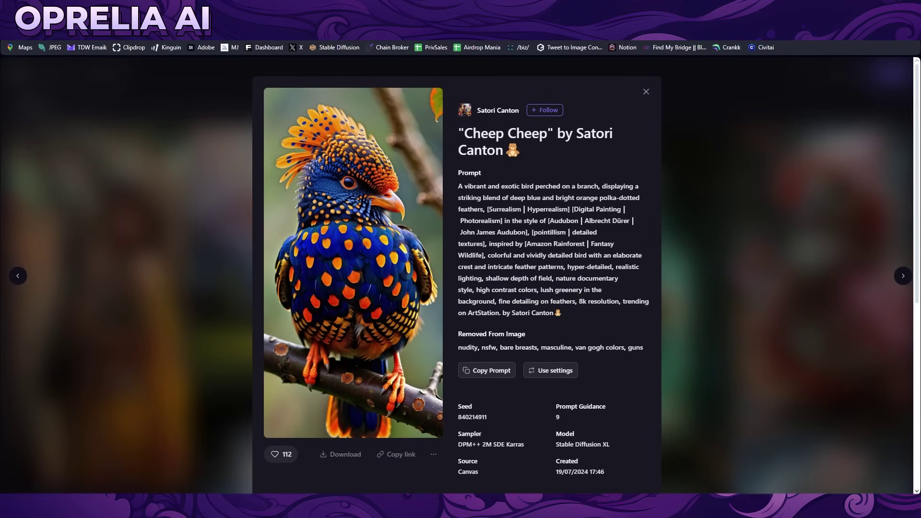
key(alt+Left)
click(685, 93)
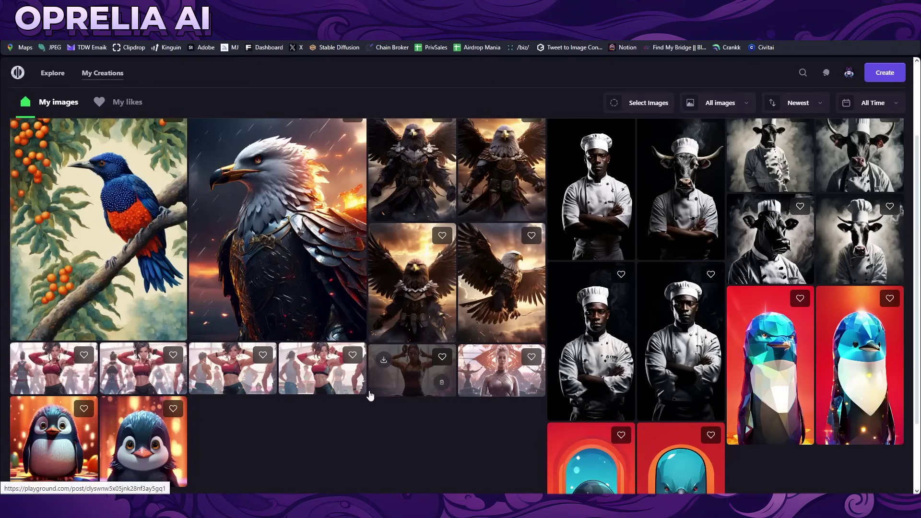
click(690, 215)
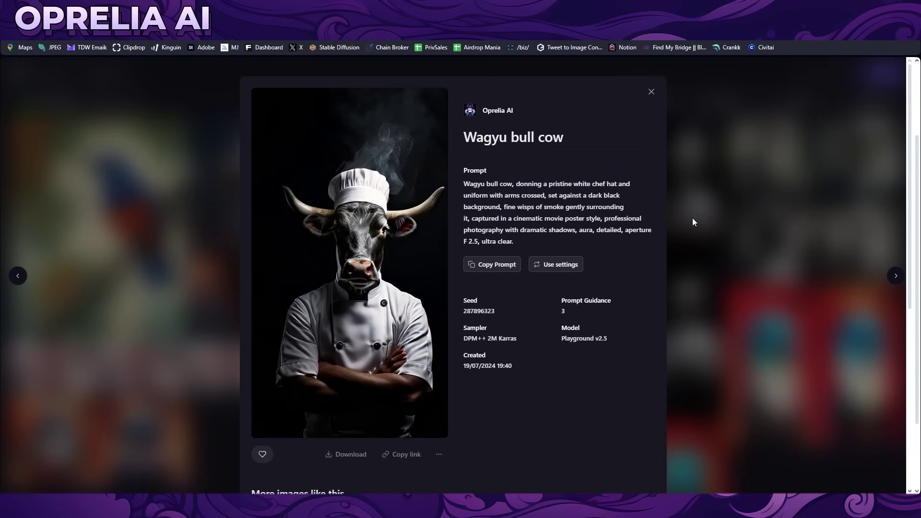
click(693, 222)
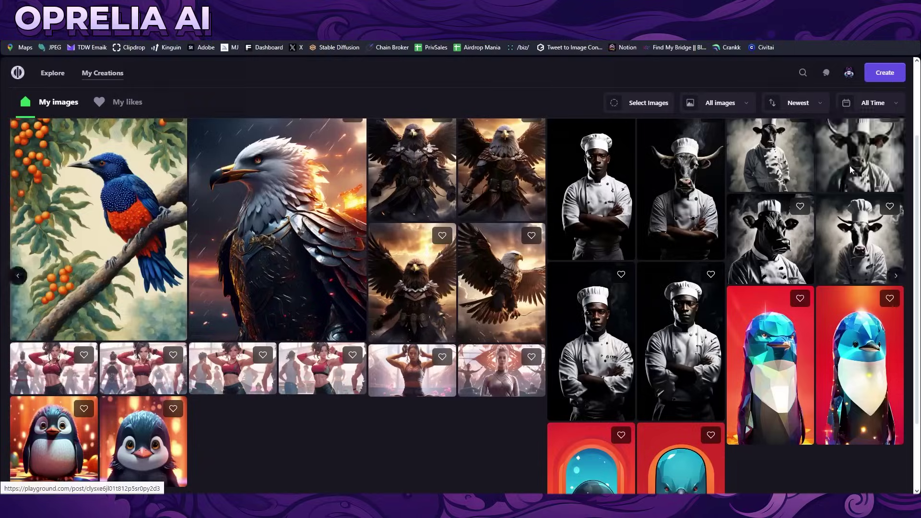
click(850, 166)
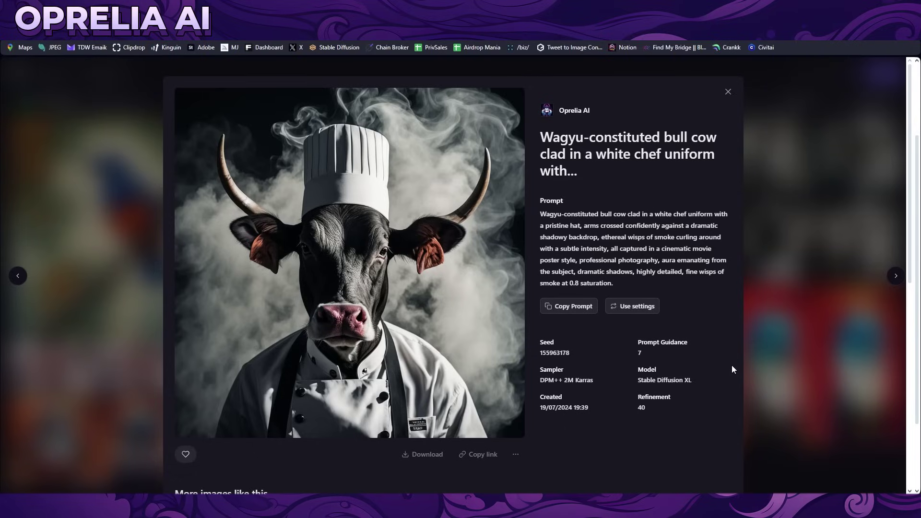
click(744, 362)
scroll(705, 355, down, 2)
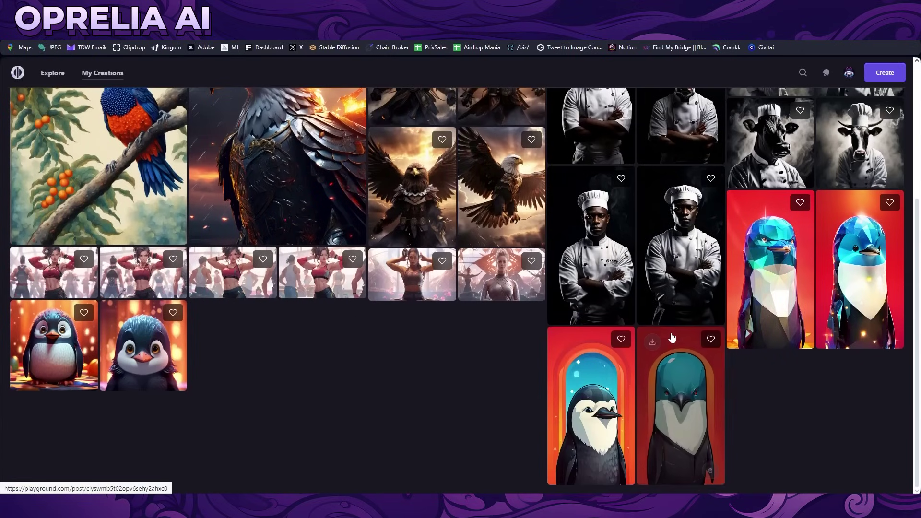
scroll(671, 346, up, 5)
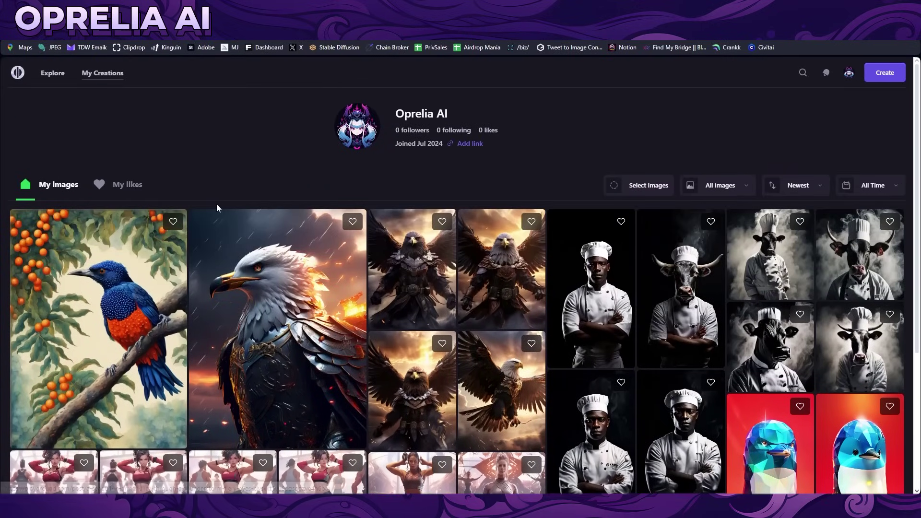